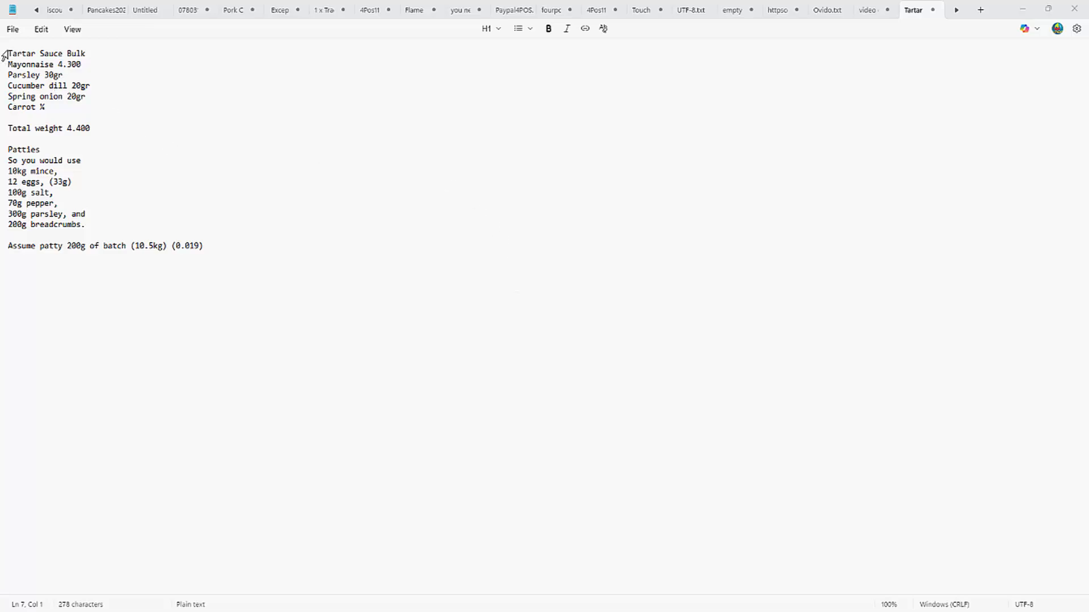
Highlight the Tartar Sauce Bulk recipe in the notes, from its title to the total weight, and switch to 4POS Back Office.
drag(4, 55, 94, 136)
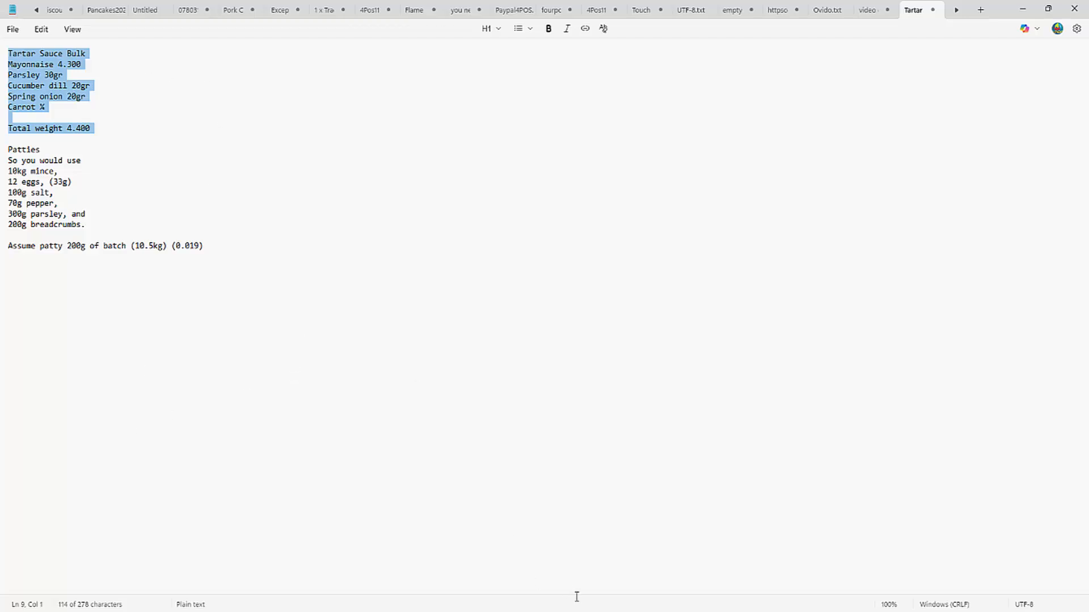
mouse_move(617, 611)
click(733, 611)
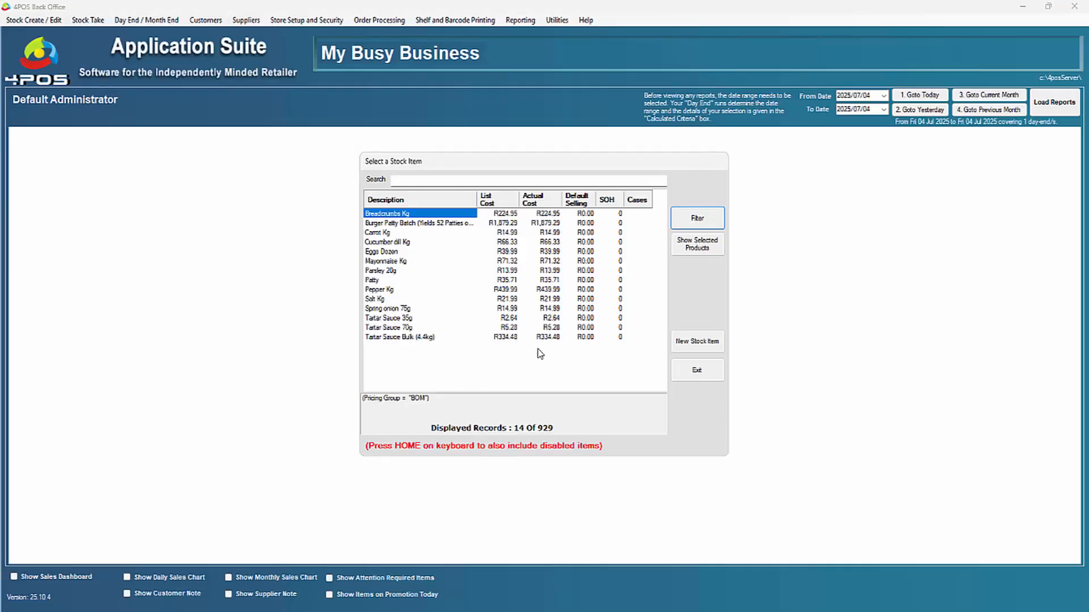
Locate Tartar Sauce Bulk (4.4kg) in the stock item list and check the list's filter criteria.
click(391, 339)
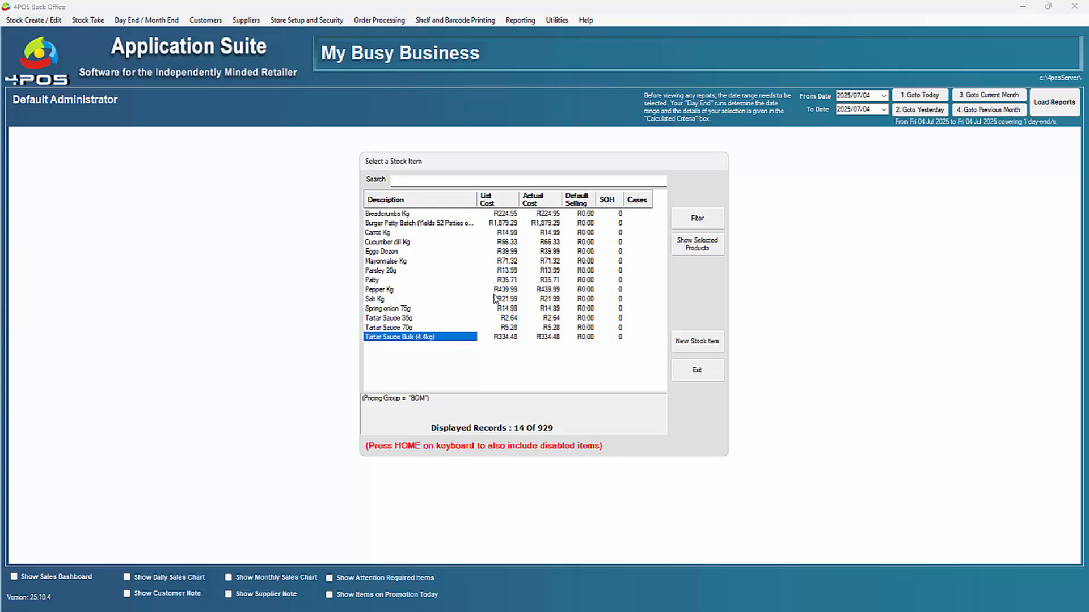
click(711, 222)
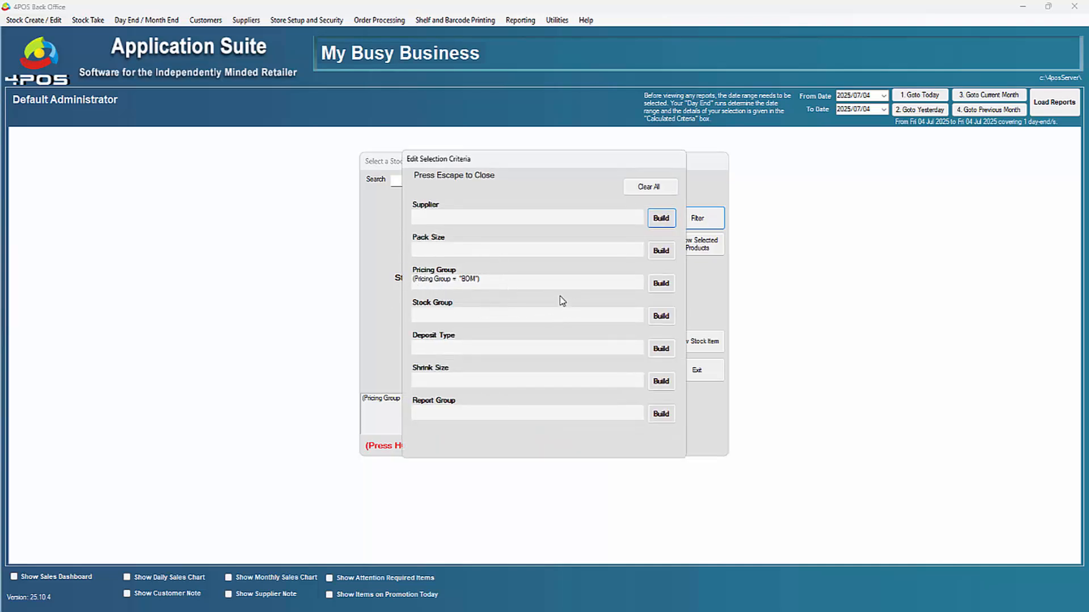
key(Escape)
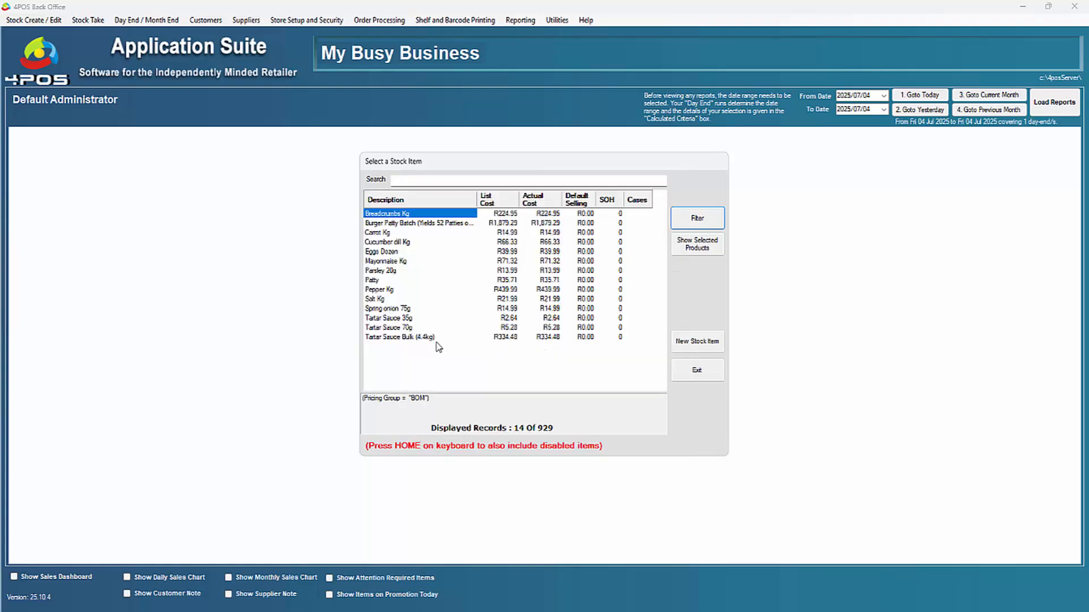
Open the bill of material of Tartar Sauce Bulk (4.4kg) and examine the carrot and cucumber dill quantities.
double_click(392, 338)
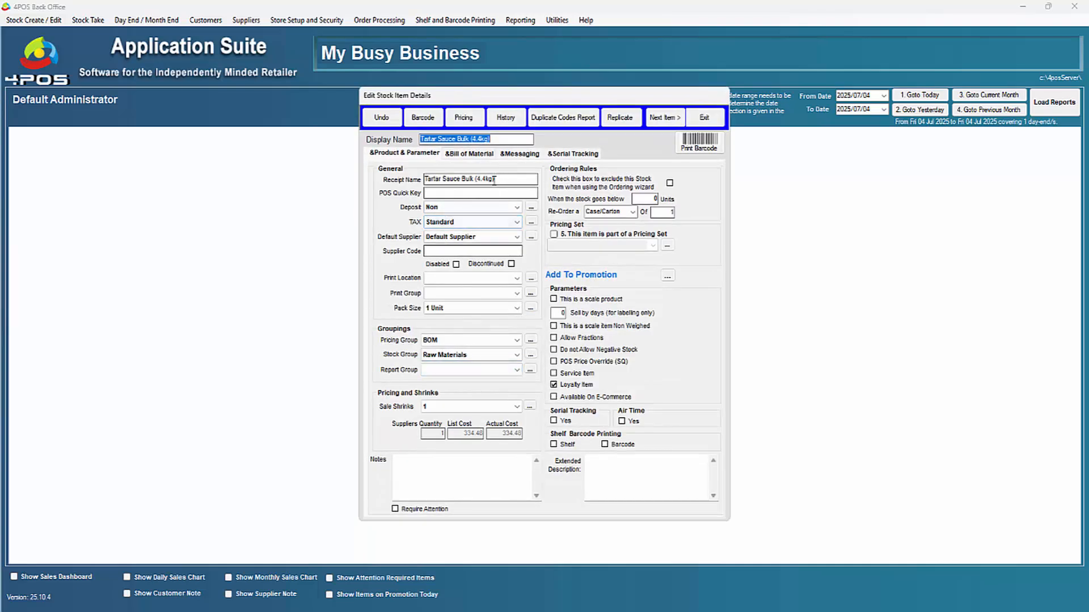
click(469, 153)
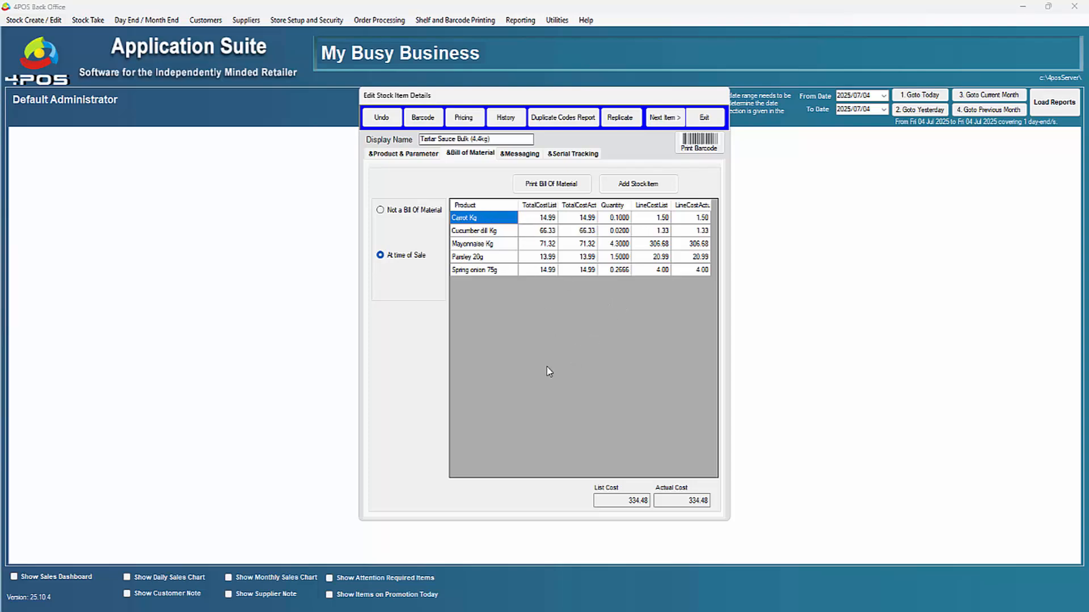
click(617, 219)
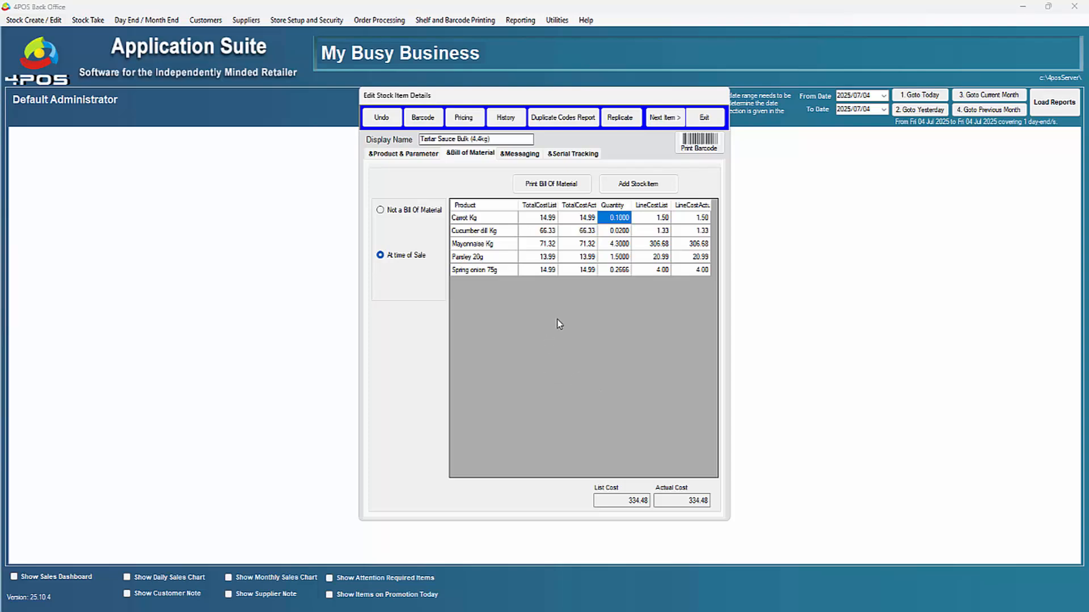
click(488, 236)
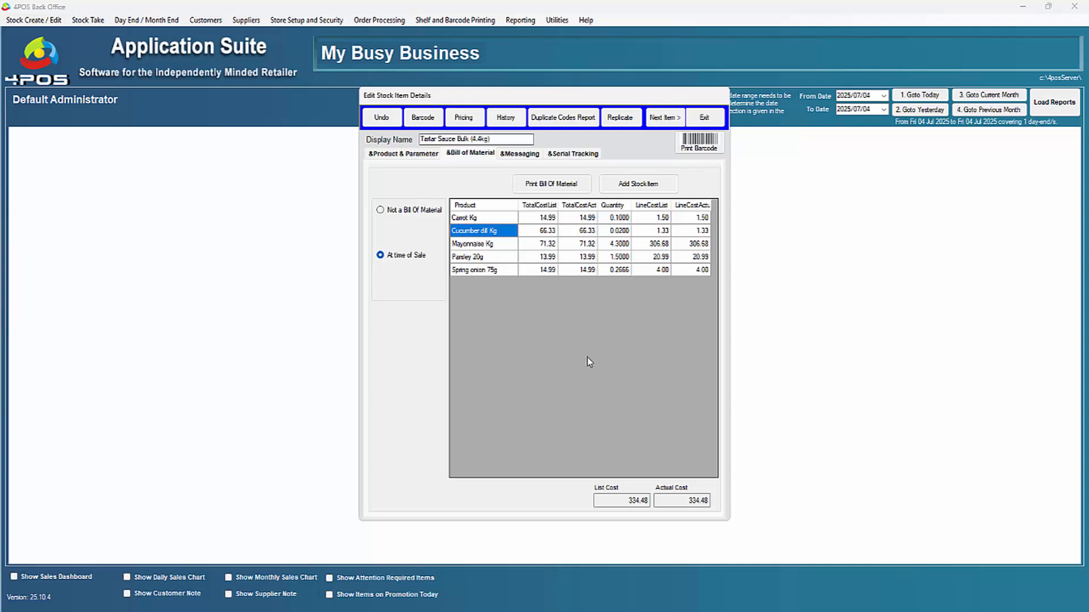
click(554, 237)
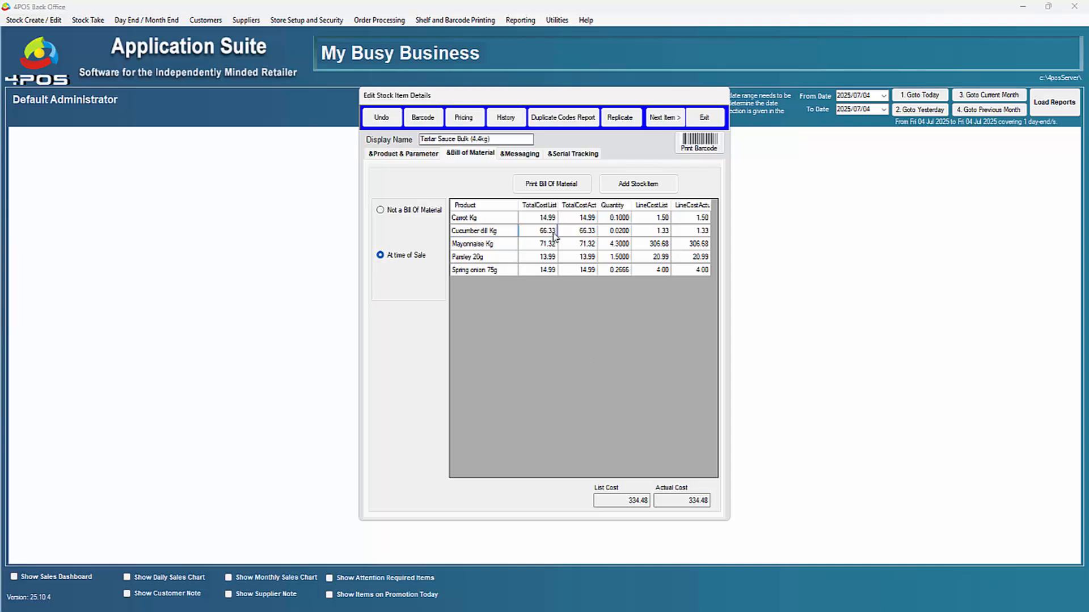
click(618, 236)
Highlight the cucumber dill amount in the Notepad recipe and return to the bill of material in 4POS Back Office.
click(479, 591)
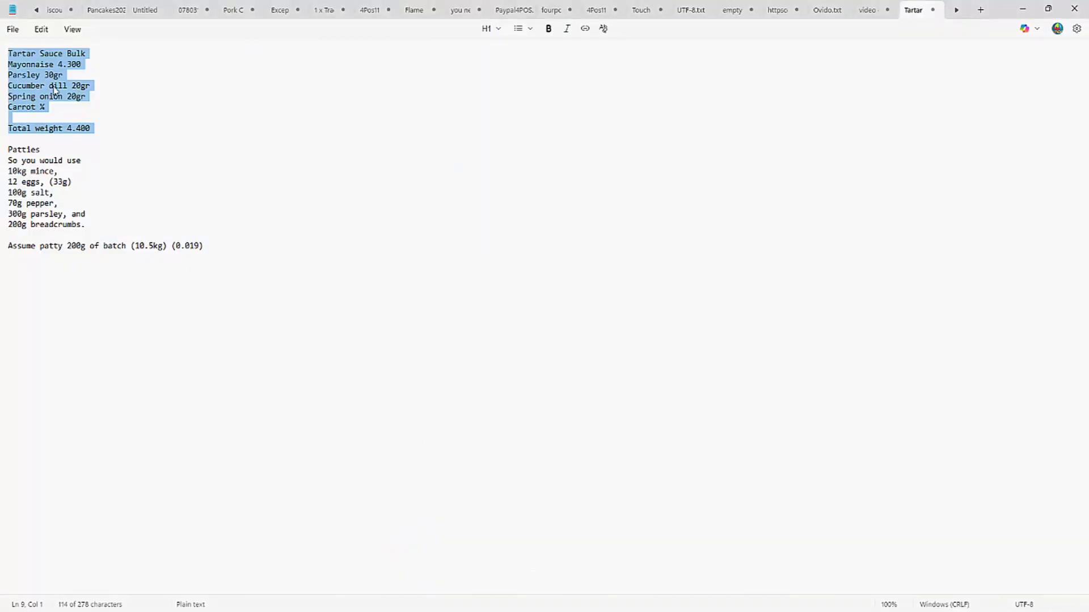
drag(67, 86, 116, 90)
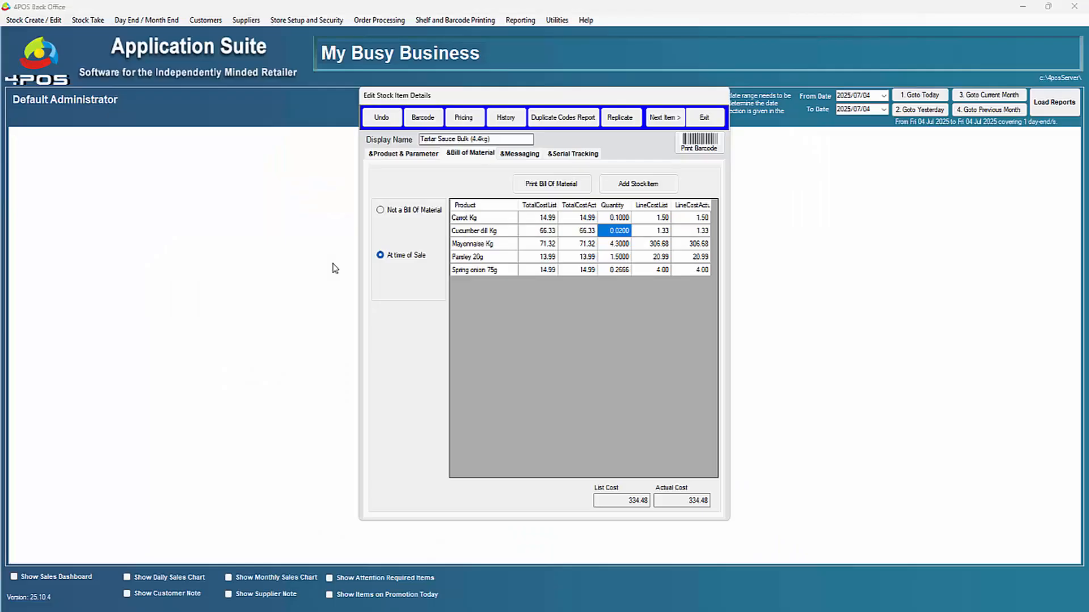
key(alt+Tab)
Examine the mayonnaise, parsley and spring onion quantities in the bulk sauce's bill of material.
click(619, 250)
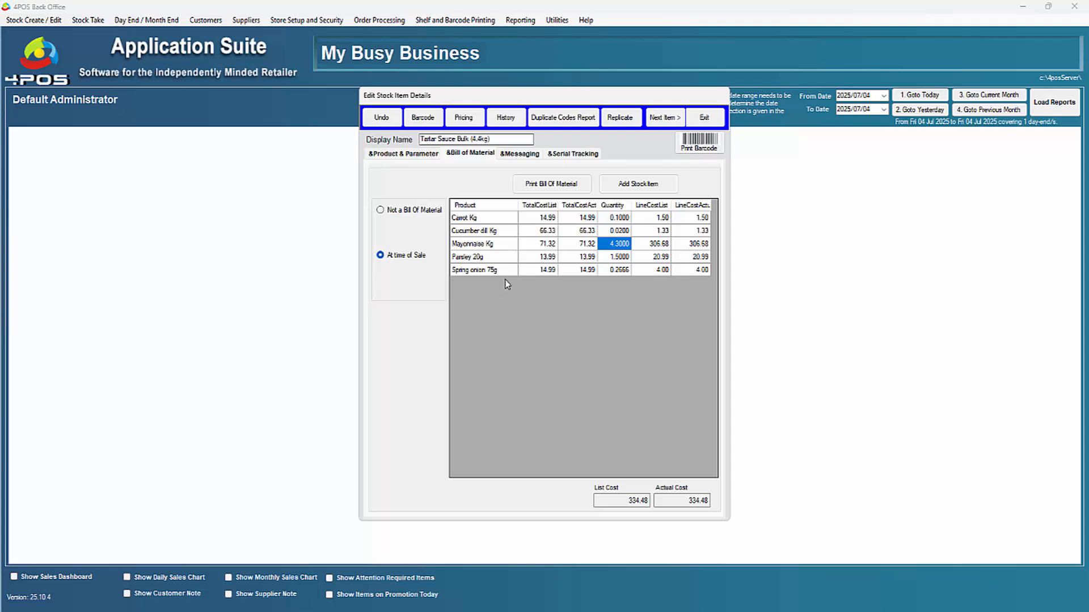
click(617, 257)
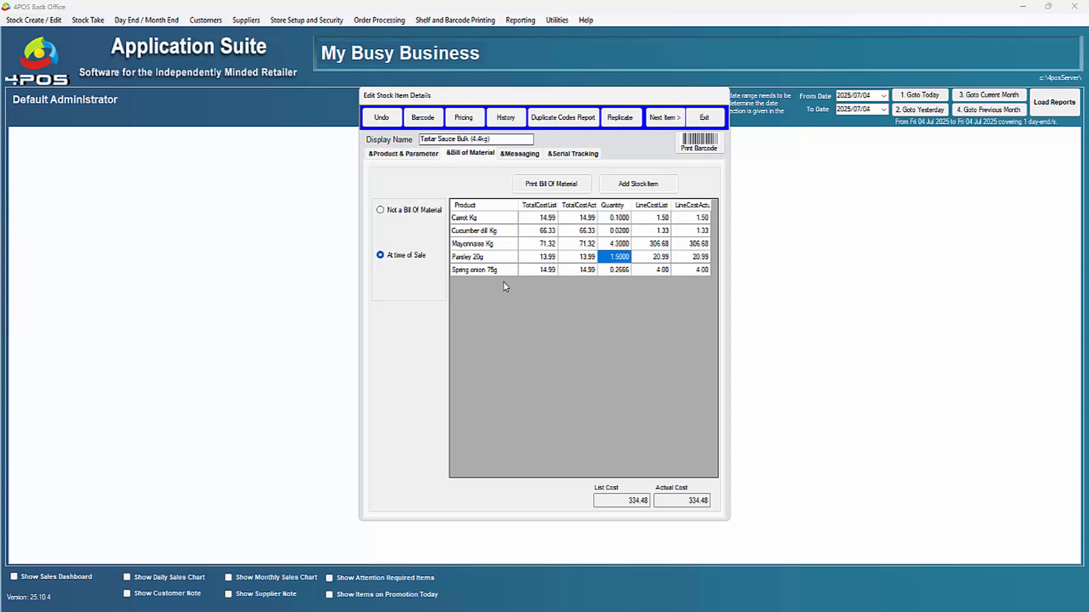
click(494, 271)
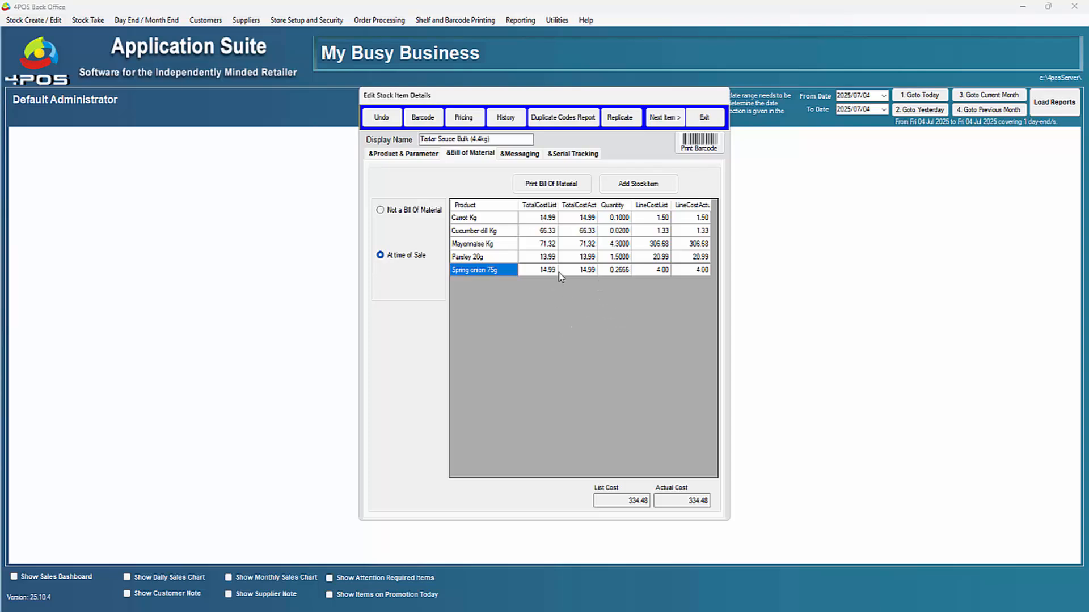
click(622, 274)
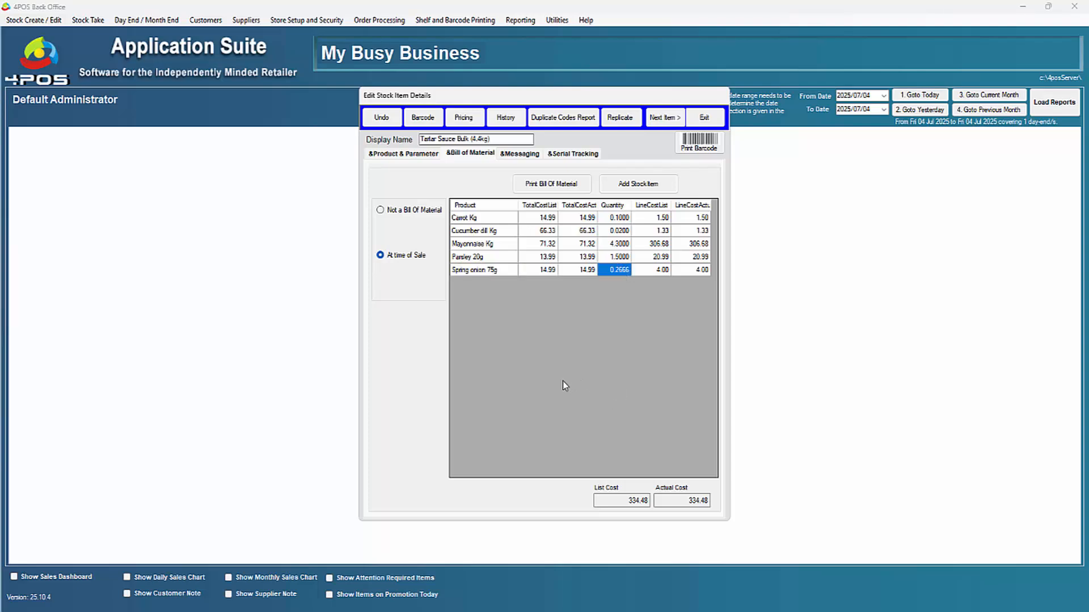
Compare the spring onion amount in the Notepad recipe with its bill of material line, and close the bulk sauce item.
key(alt+Tab)
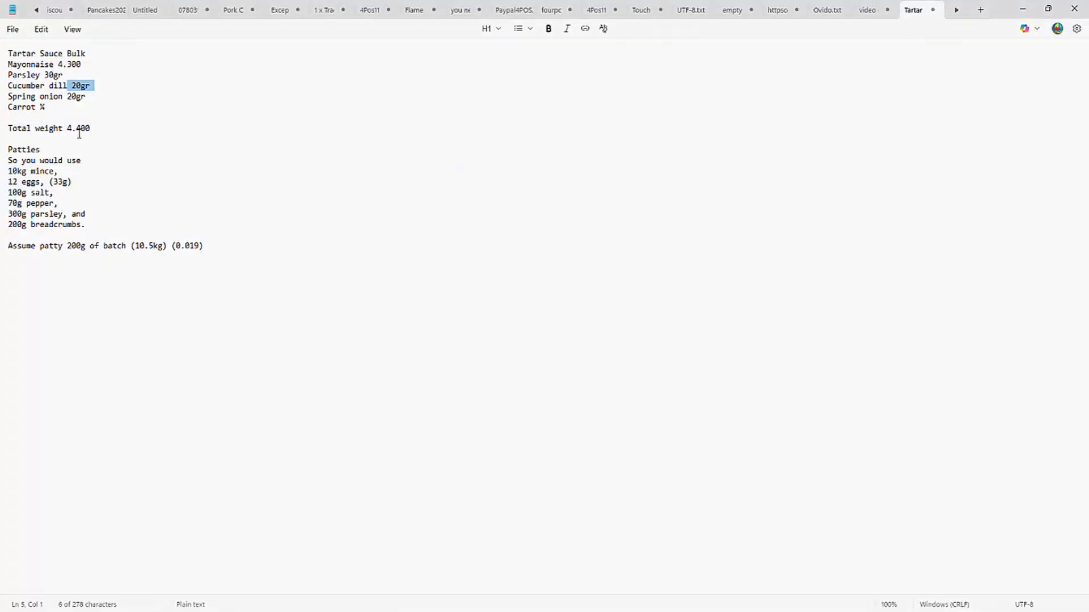
drag(68, 97, 105, 96)
key(alt+Tab)
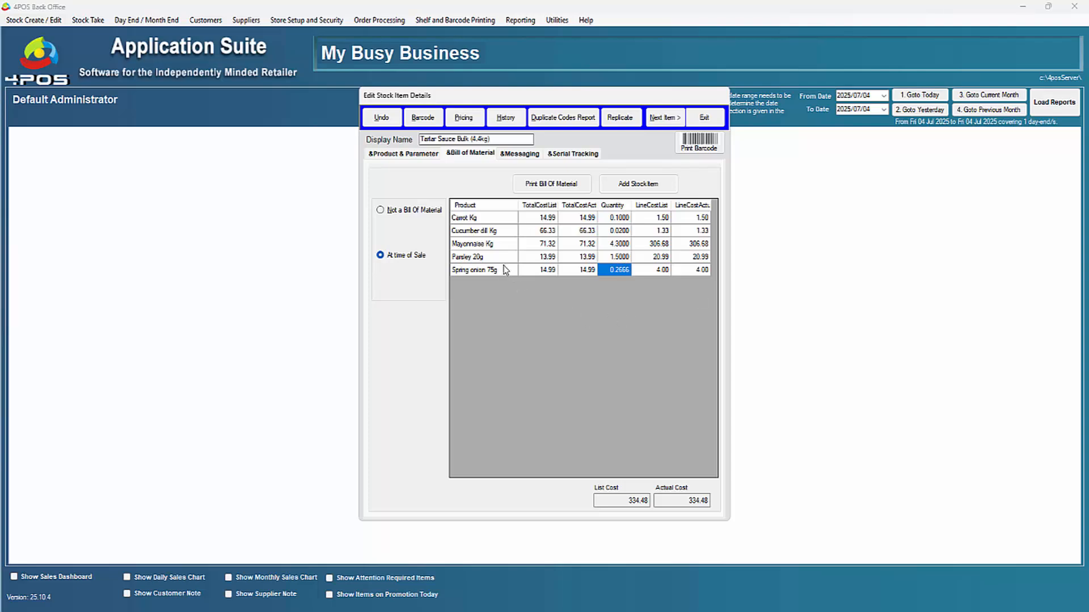
click(473, 271)
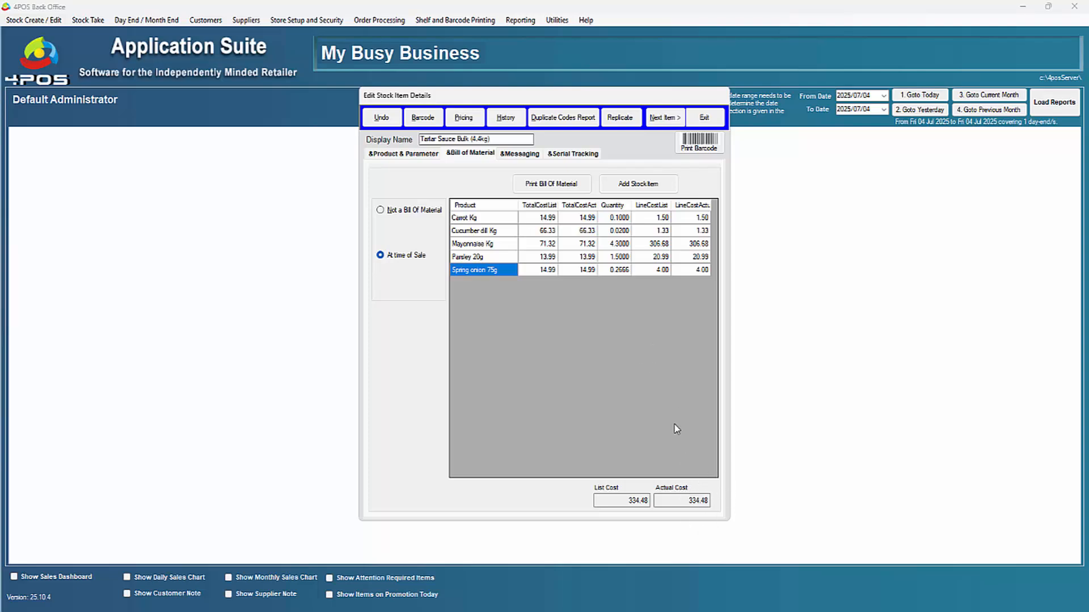
click(514, 140)
click(713, 117)
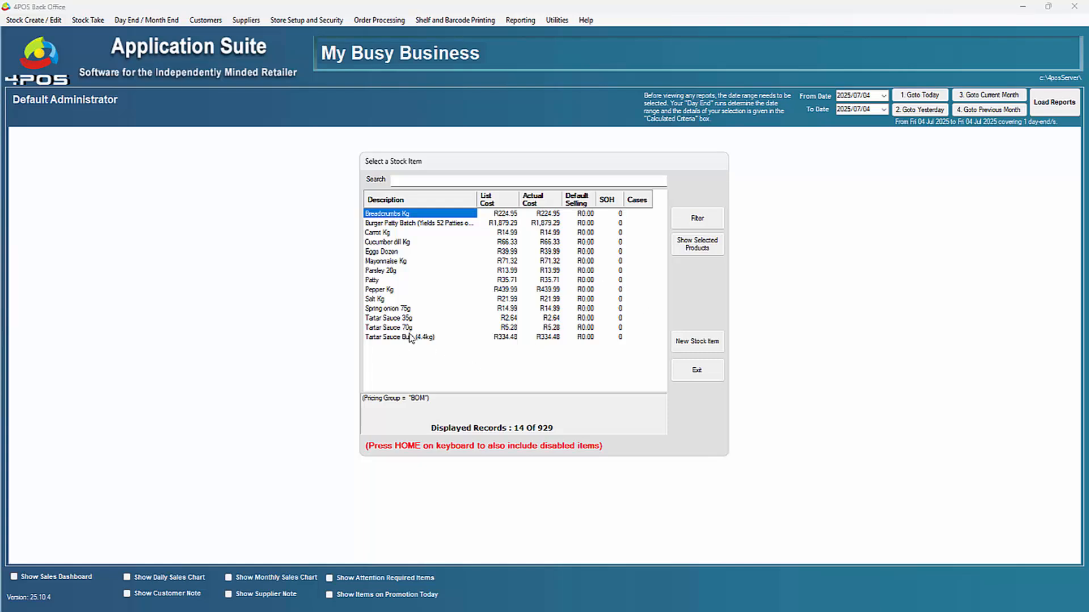
Open the bill of material of Tartar Sauce 35g and calculate 35 ÷ 4400 in Calculator.
double_click(385, 319)
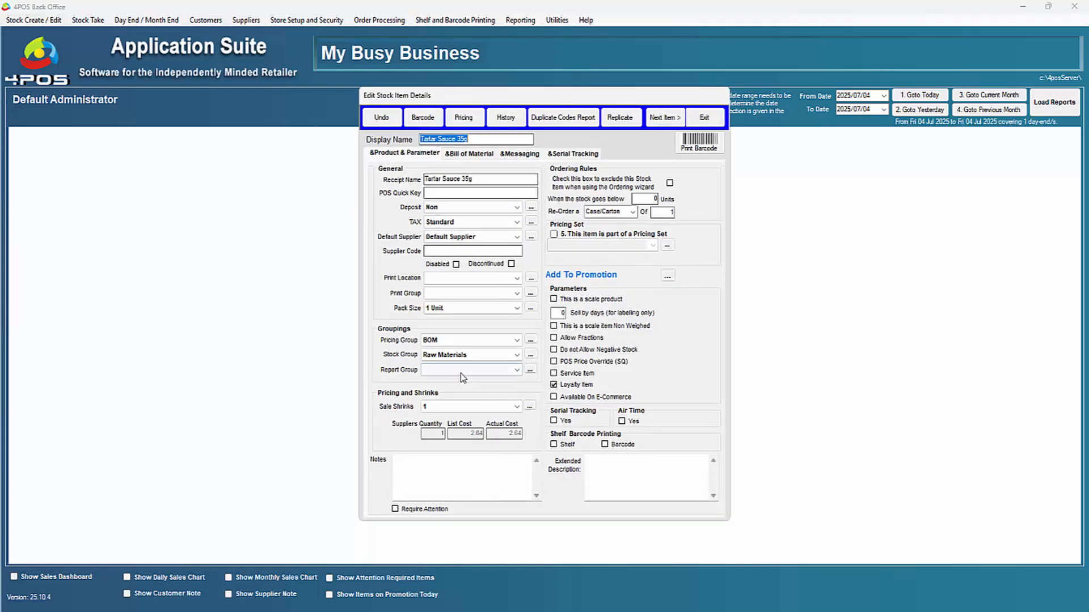
click(483, 154)
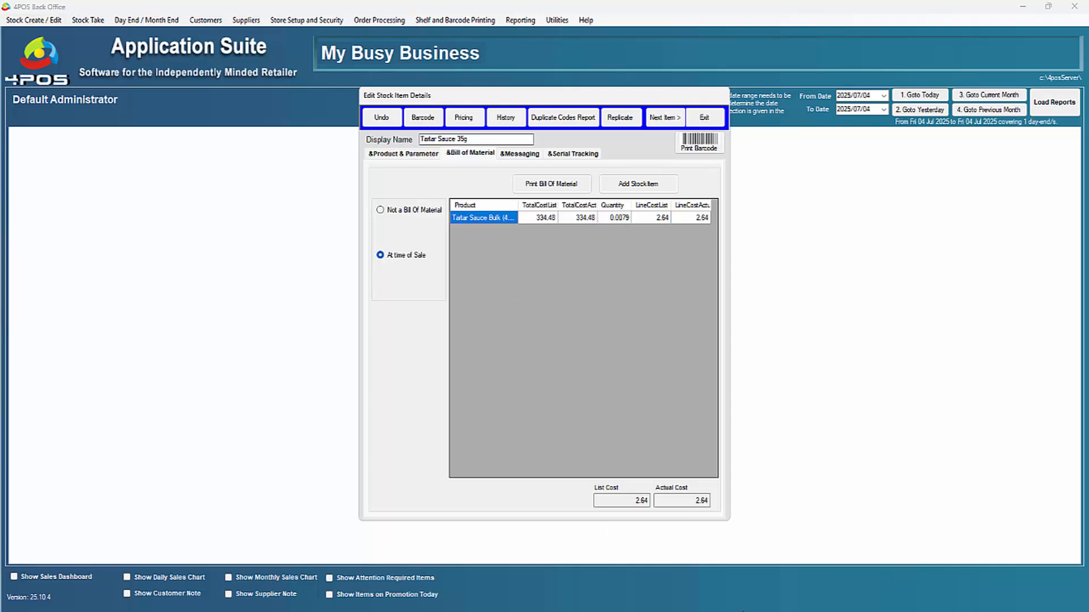
click(417, 611)
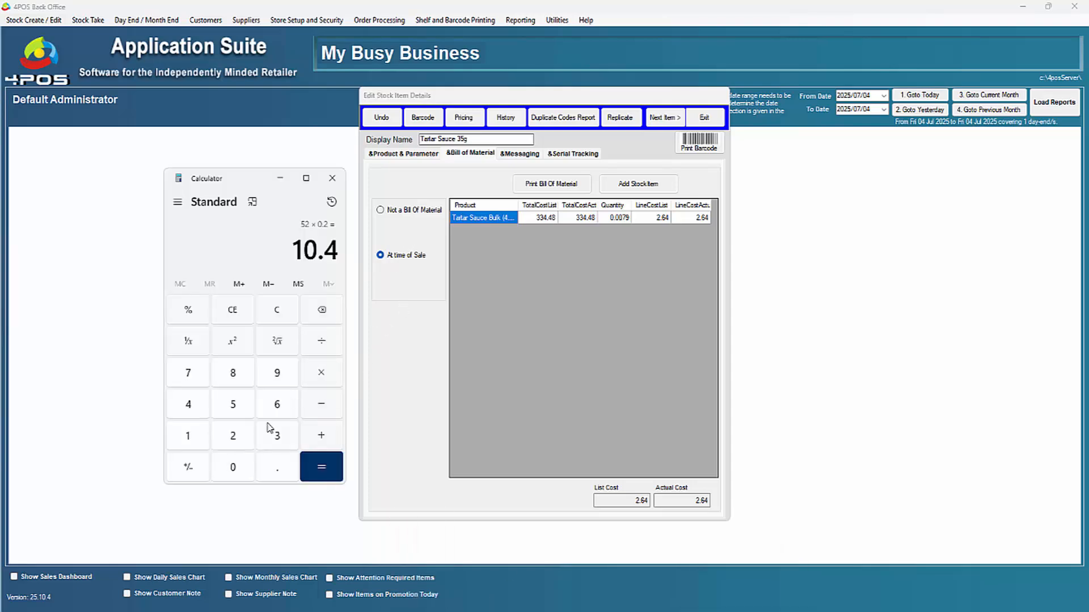
click(279, 435)
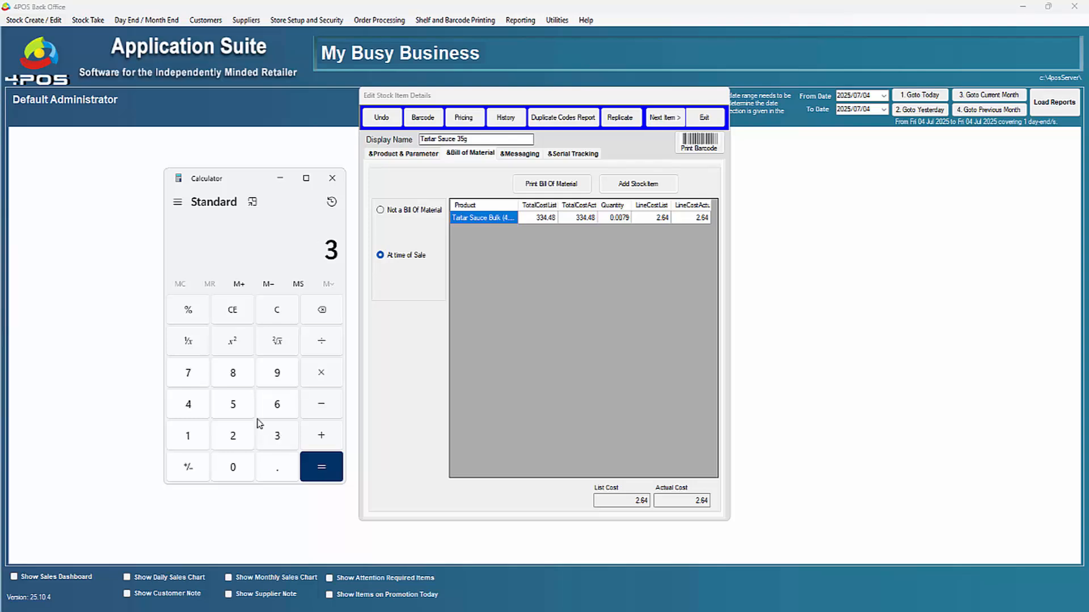
click(233, 404)
click(321, 343)
click(196, 408)
click(187, 408)
click(233, 471)
click(232, 471)
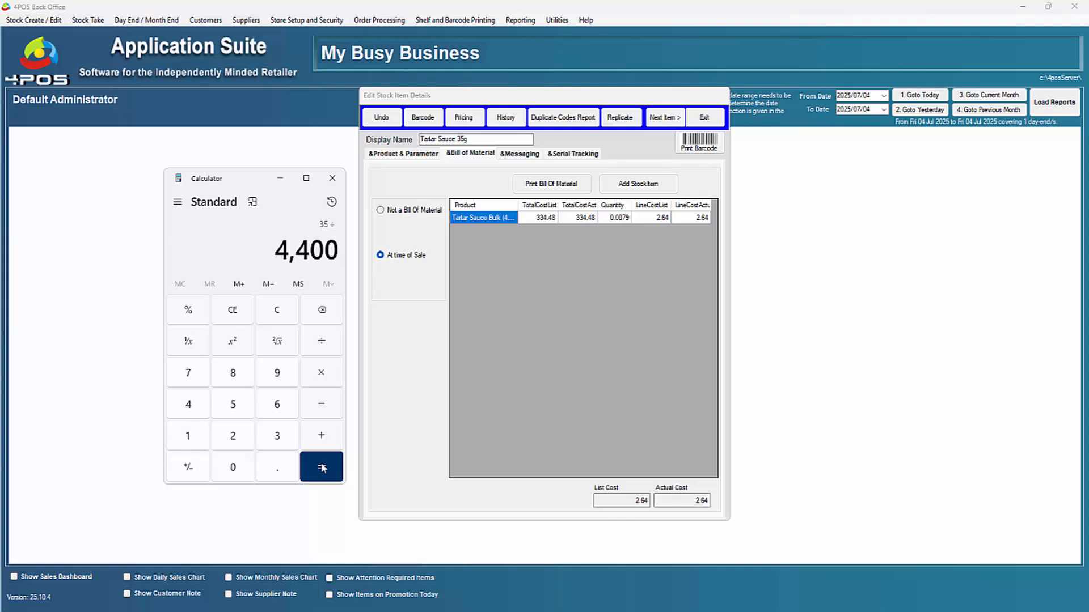
click(322, 468)
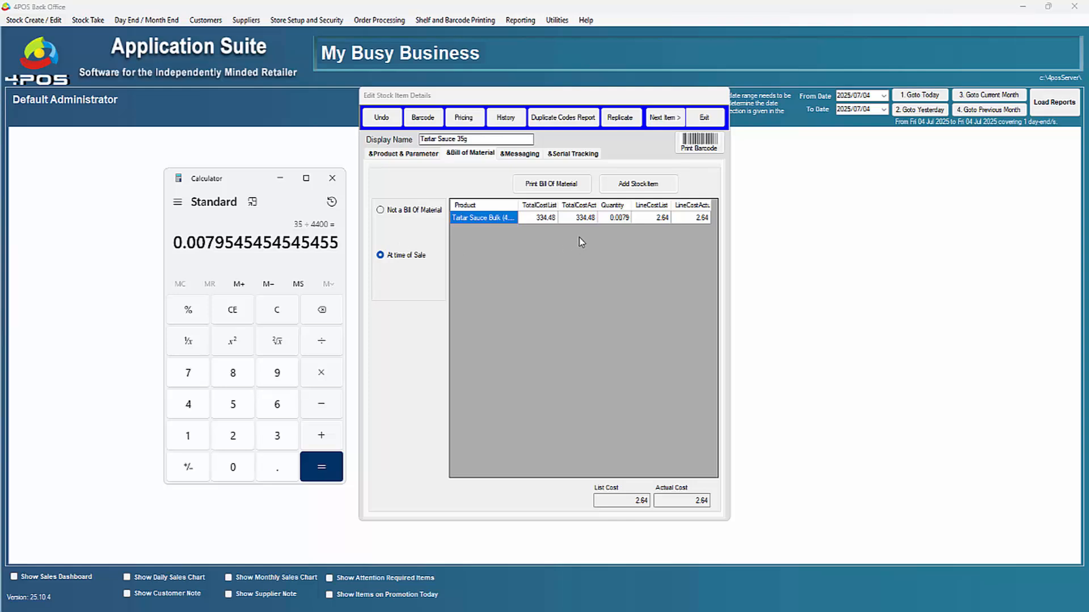
Check the bulk sauce quantity against the 35g portion size in the item's name, and close the item.
click(618, 219)
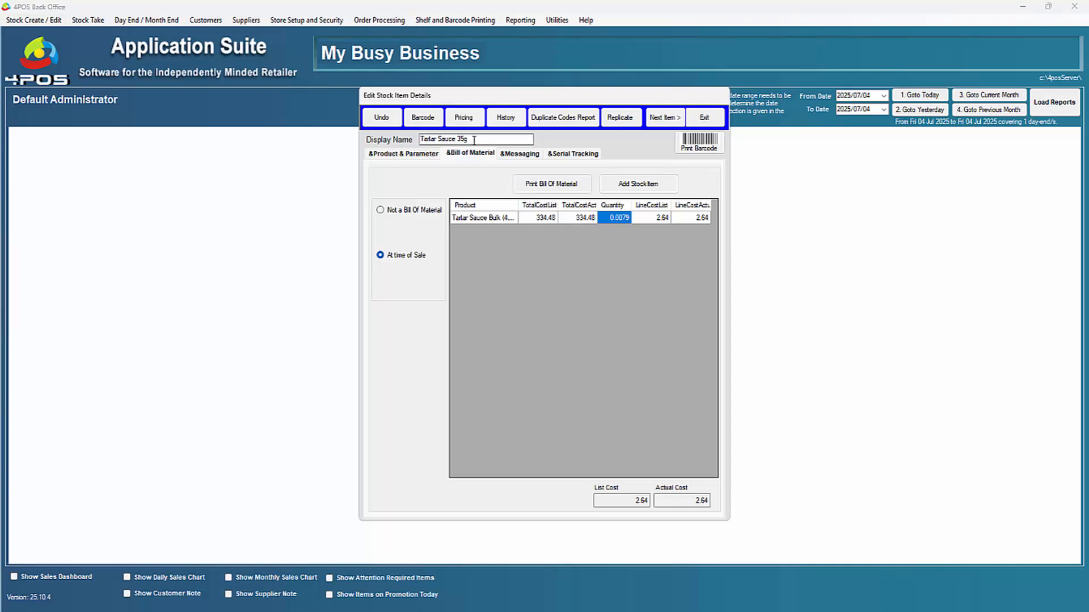
drag(469, 140, 457, 139)
click(713, 115)
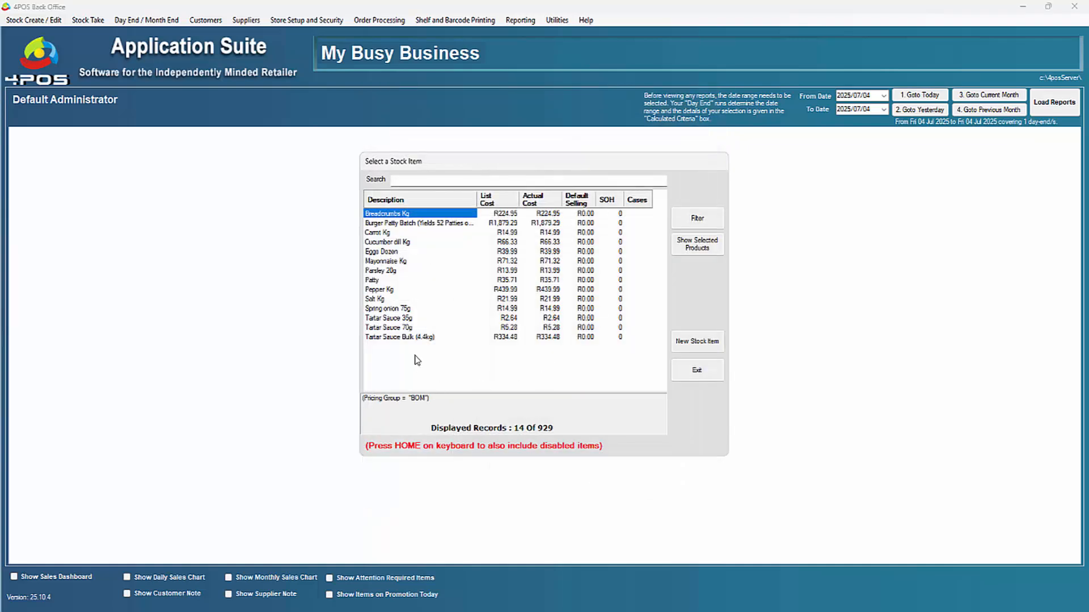
Open the bill of material of Tartar Sauce 70g, examine its Tartar Sauce 35g quantity, and close the item.
double_click(403, 328)
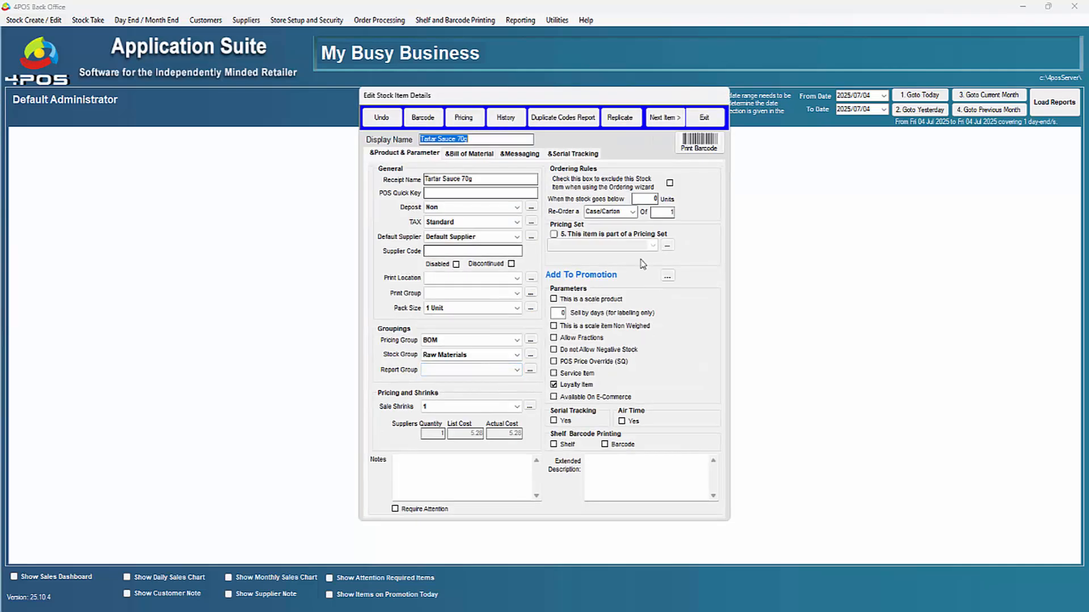
click(474, 155)
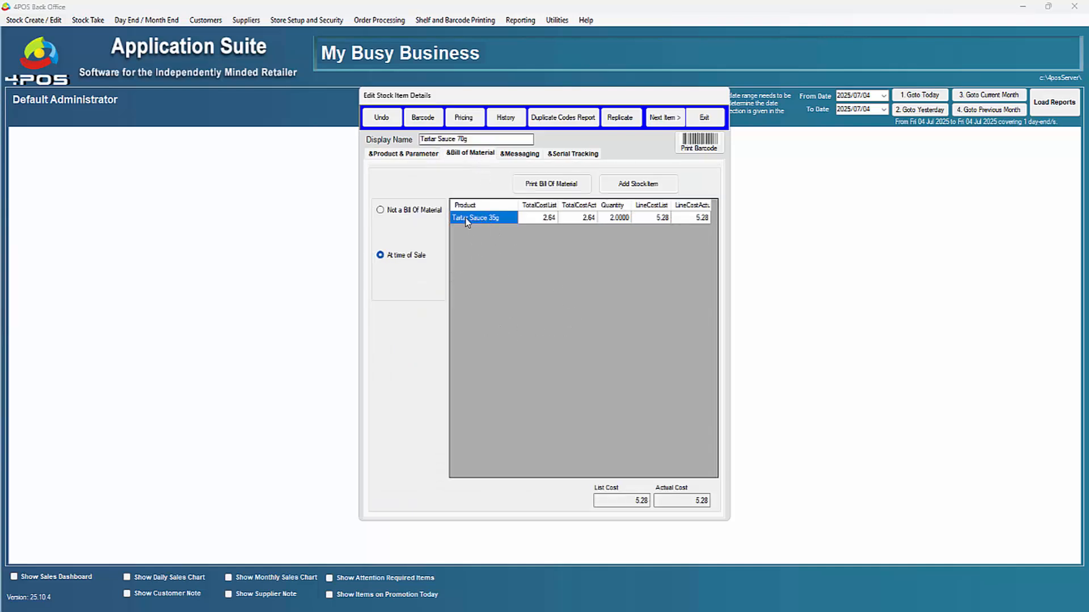
click(622, 222)
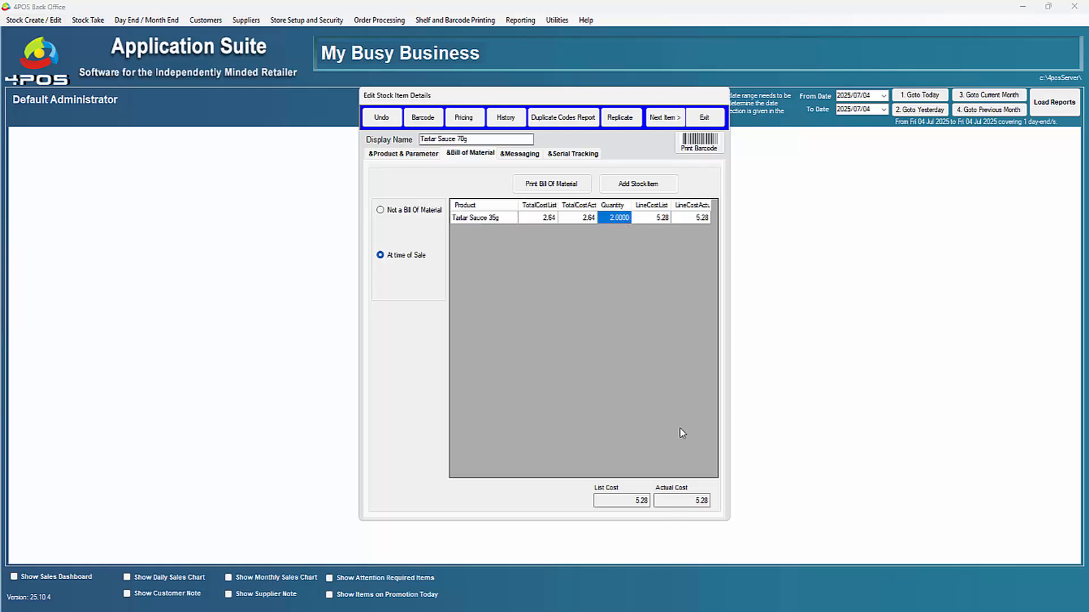
click(706, 118)
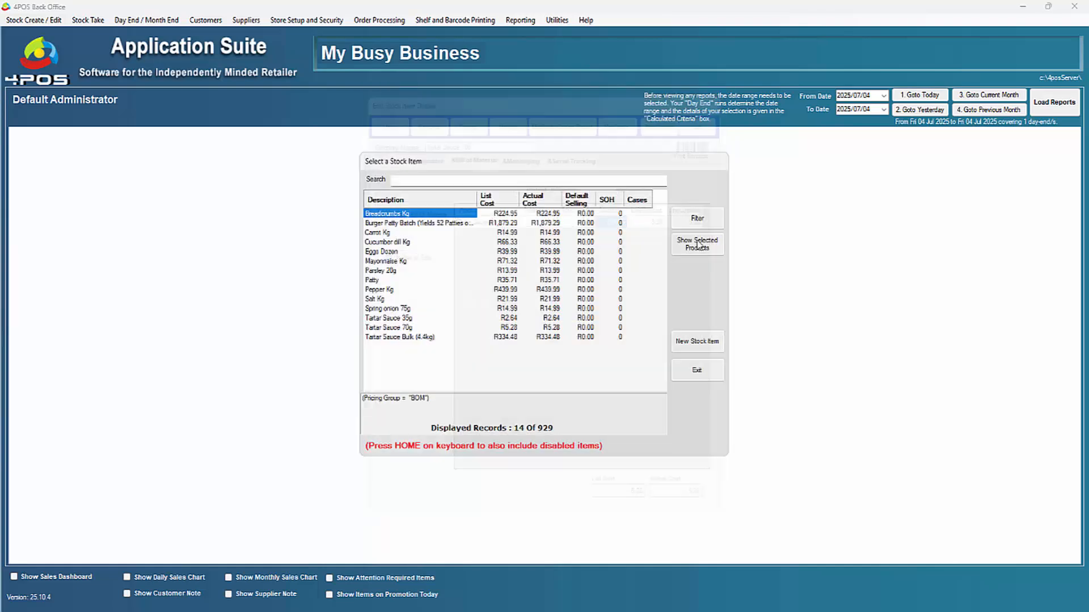
Switch from the stock item list to Notepad and highlight the Patties recipe, including the patty weight assumption.
click(388, 271)
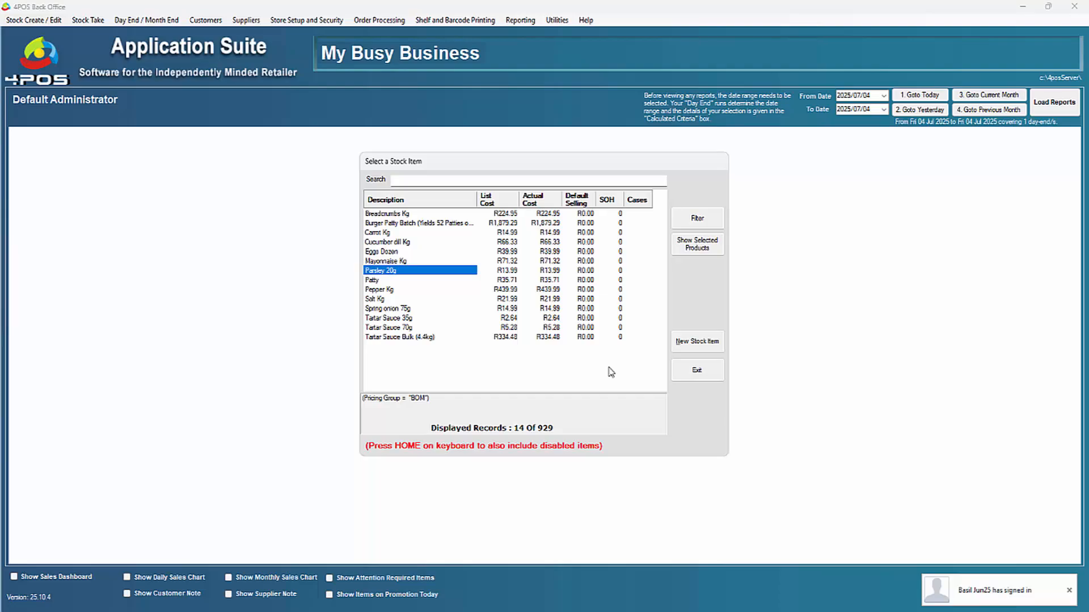
key(alt+Tab)
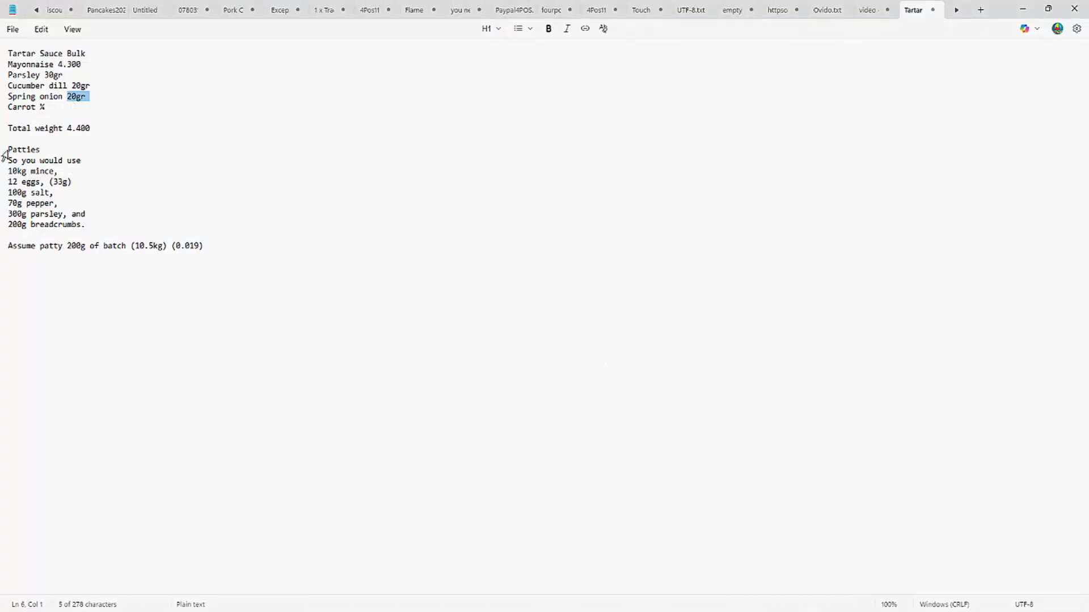
drag(8, 151, 241, 398)
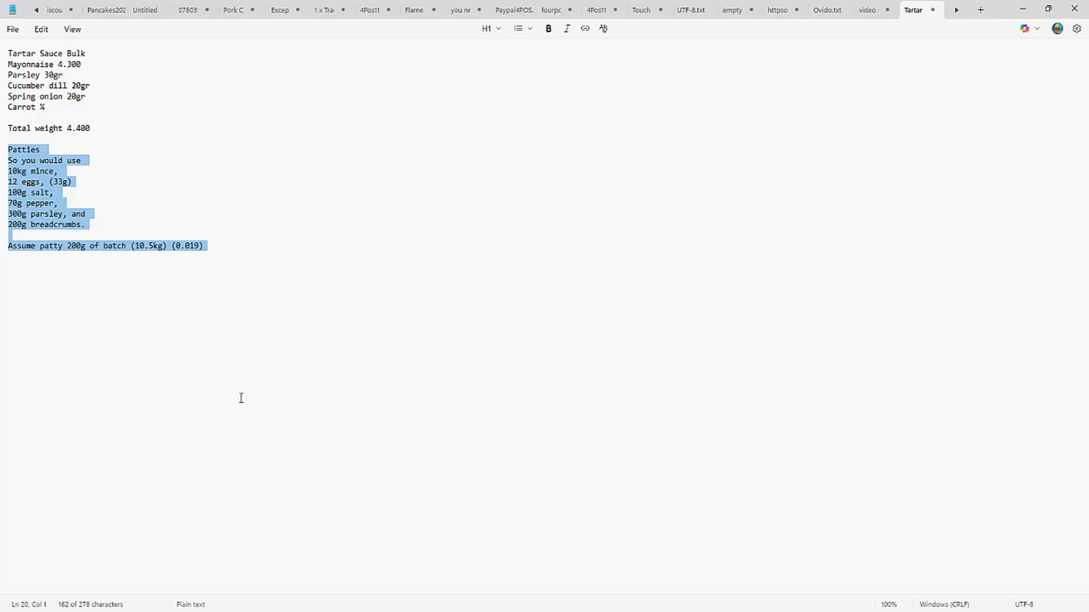
Highlight the Patties ingredients from mince to breadcrumbs in the note, and highlight the 10.5 batch weight.
click(98, 164)
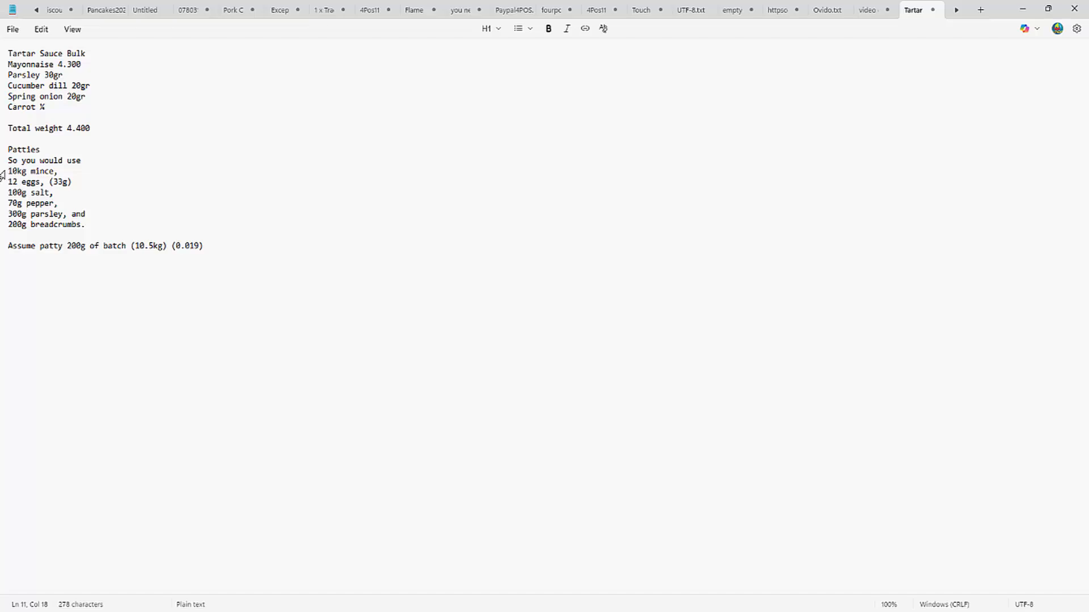
drag(6, 172, 102, 224)
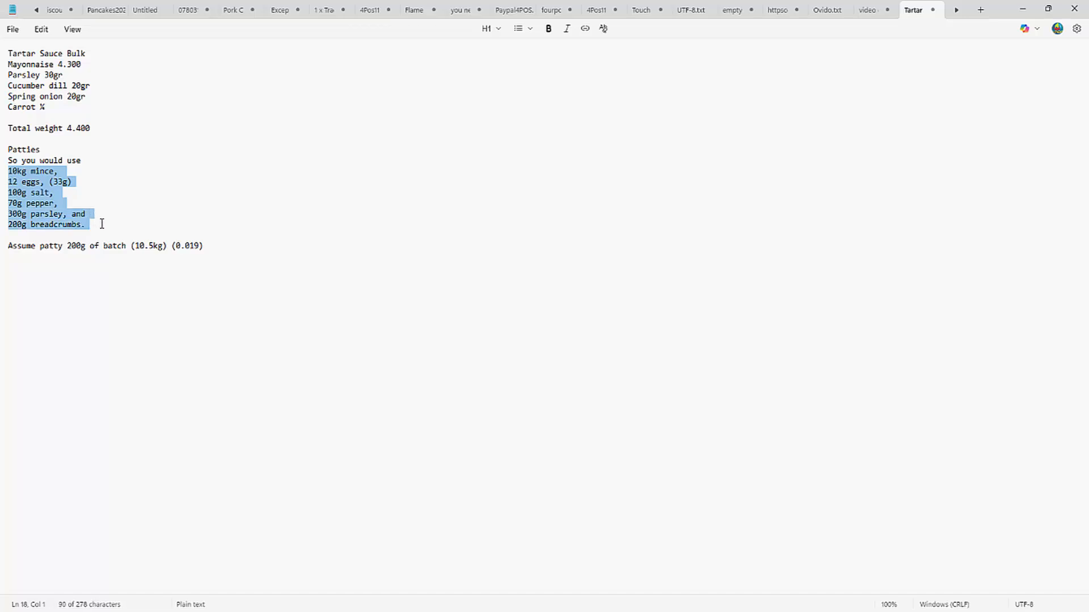
drag(136, 245, 157, 248)
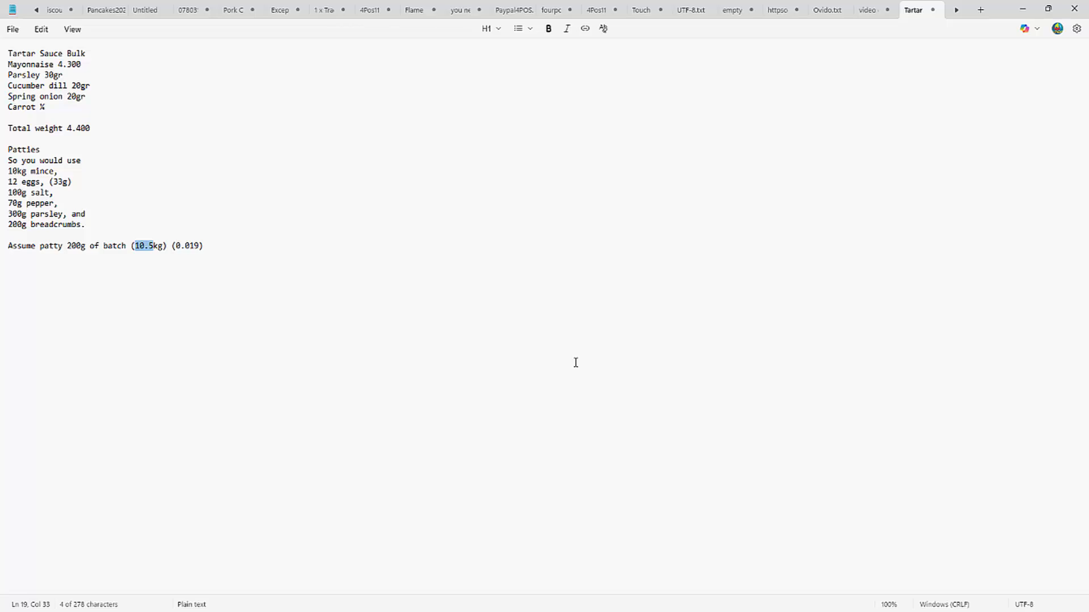
Switch to 4POS Back Office, select the Burger Patty Batch item, and compare it with the 200g patty weight in the Notepad recipe.
key(alt+Tab)
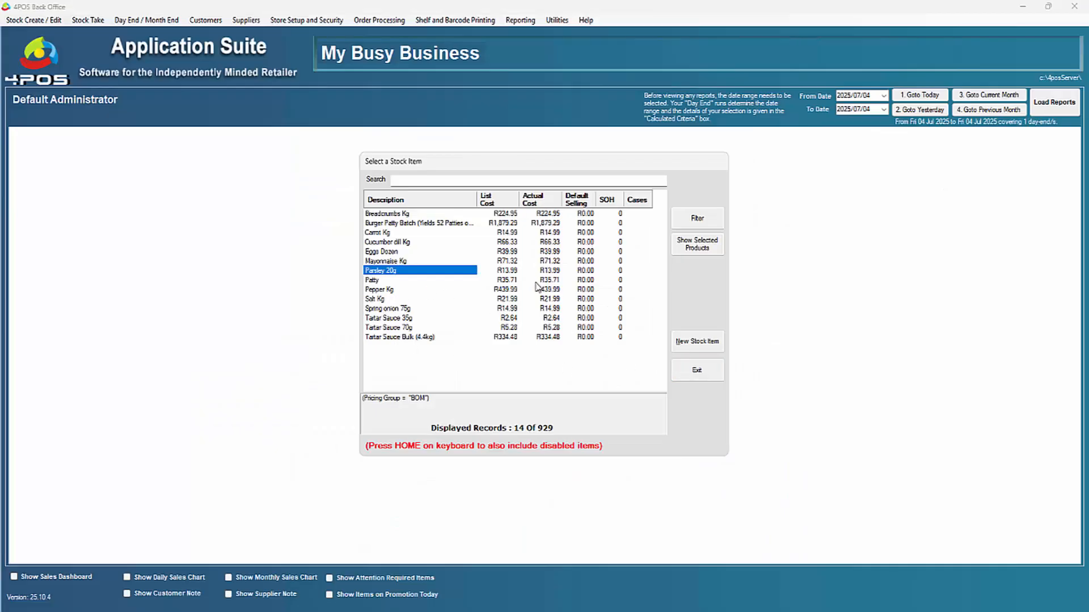
click(390, 225)
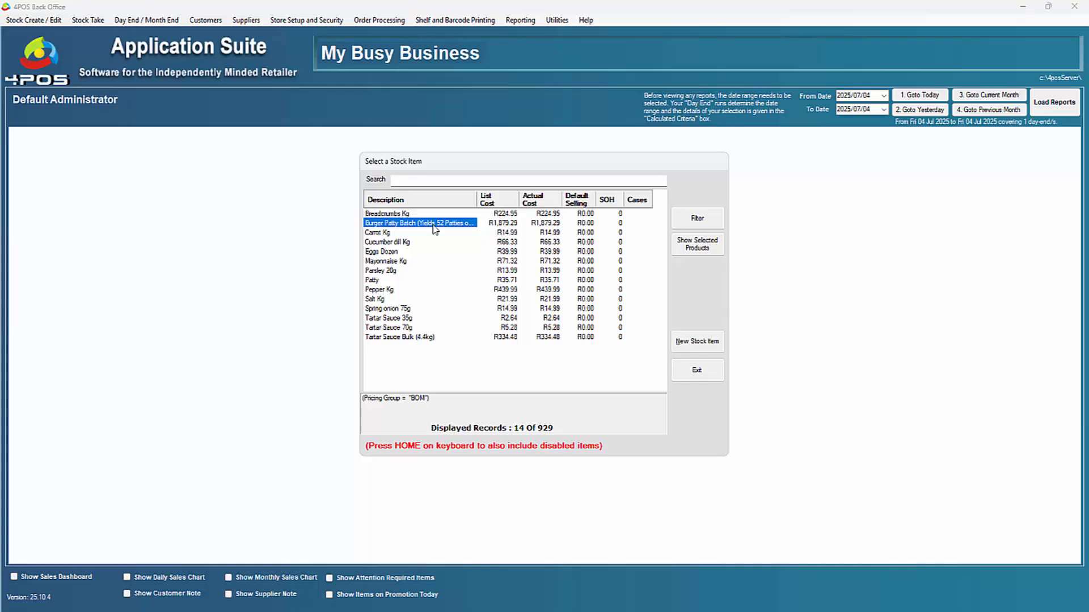
key(alt+Tab)
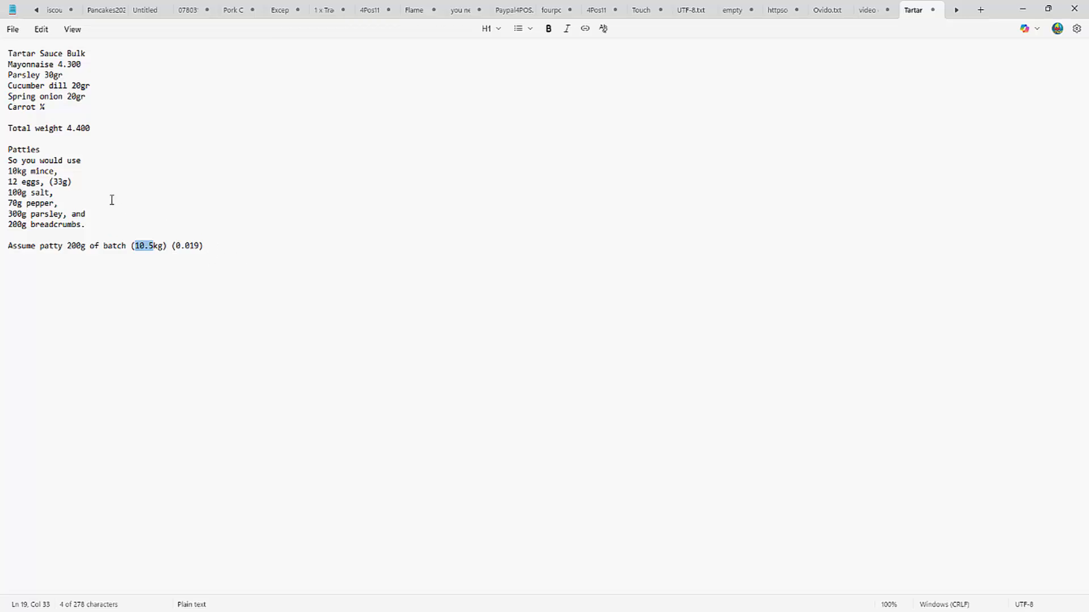
drag(68, 246, 78, 245)
key(alt+Tab)
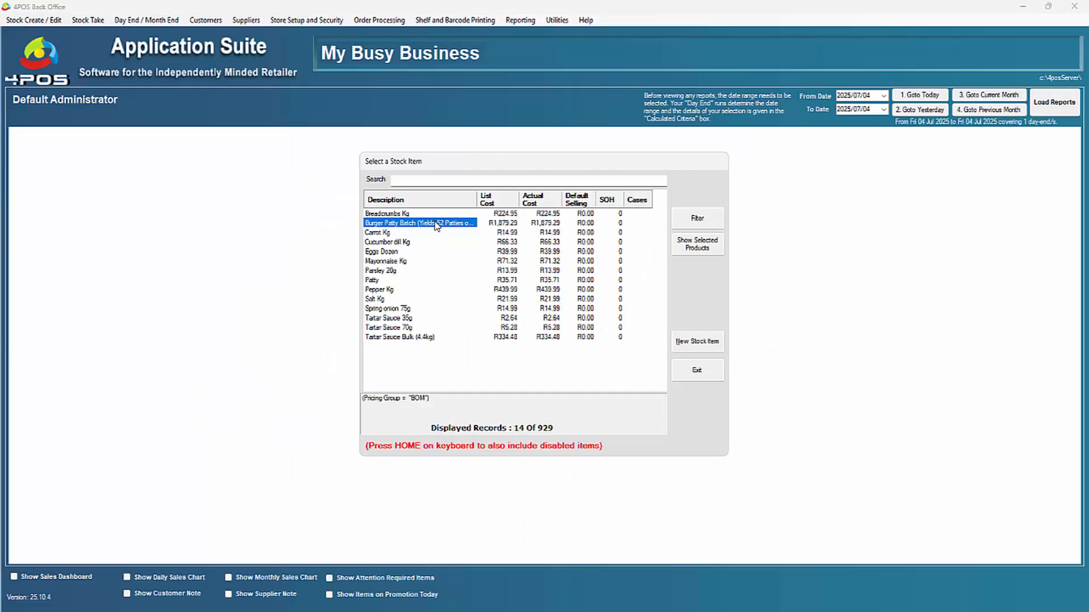
Open the bill of material of Burger Patty Batch, check each ingredient's quantity from Breadcrumbs to Topside Mince, and close the item.
double_click(437, 225)
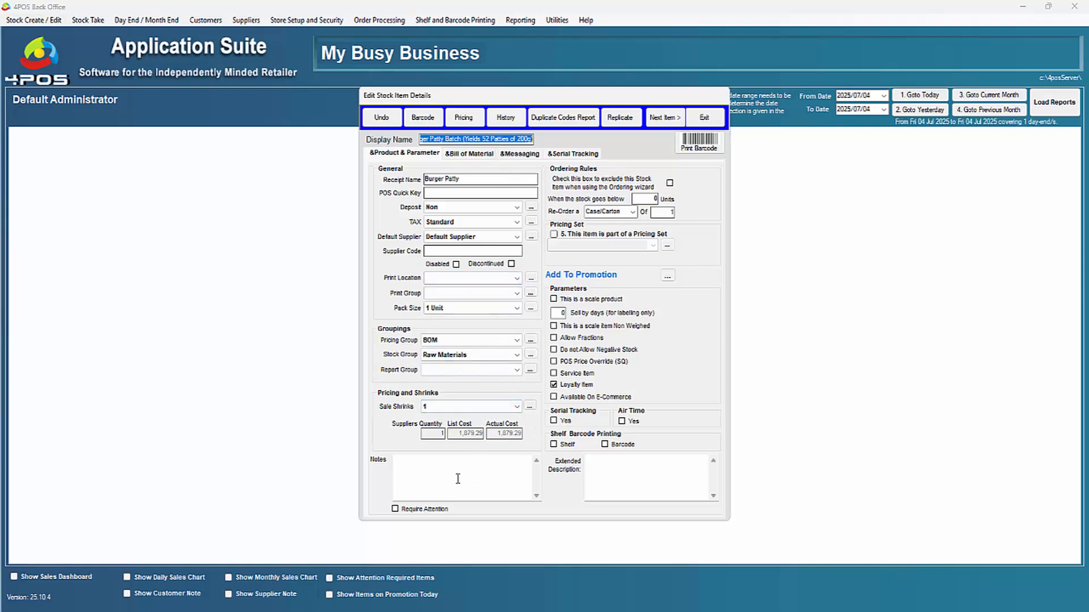
click(488, 154)
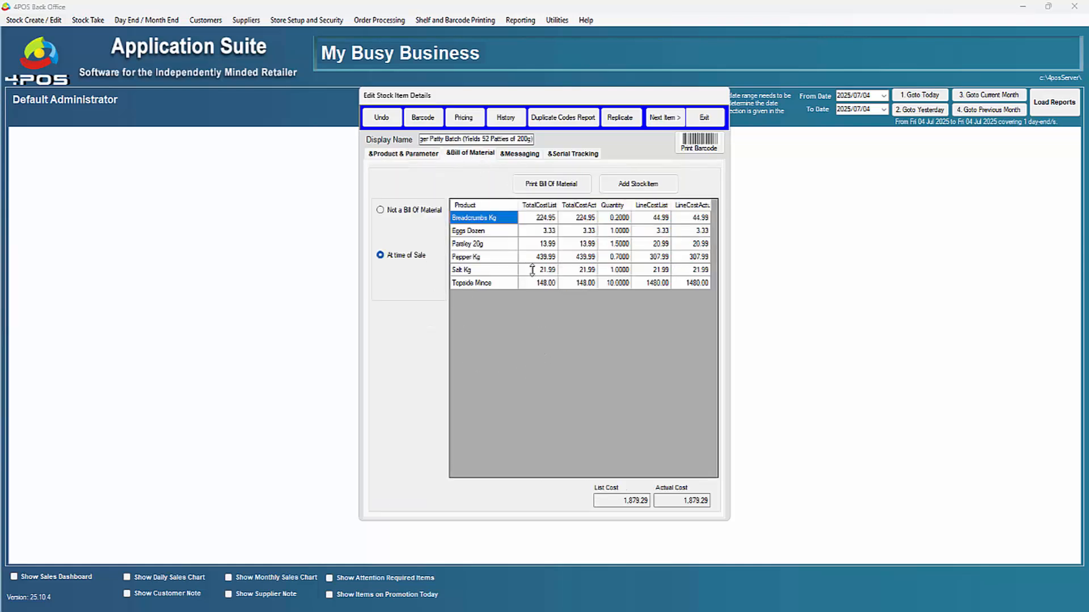
click(618, 221)
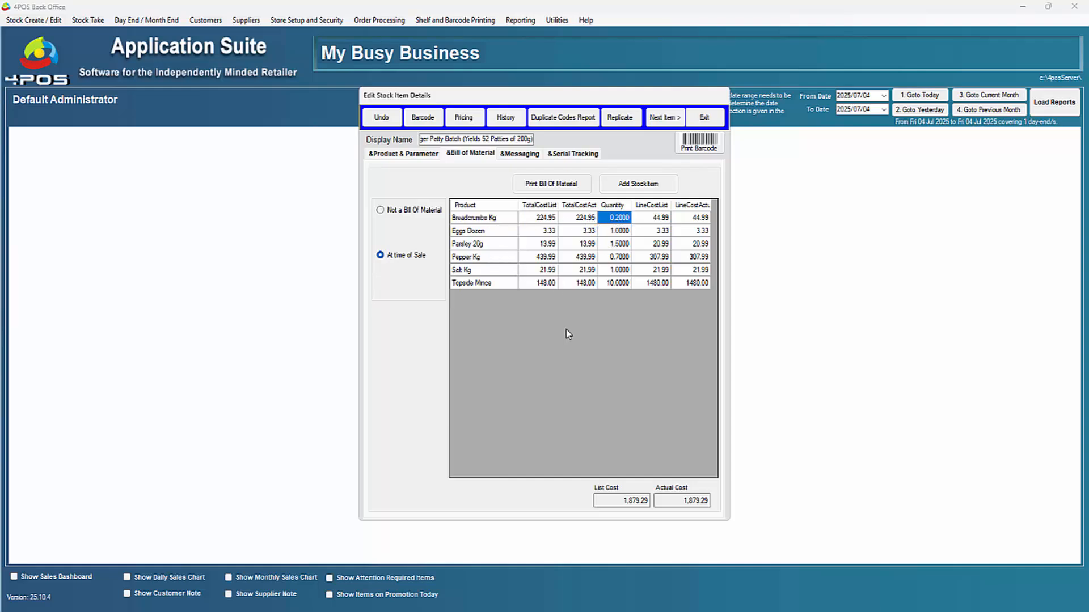
click(614, 232)
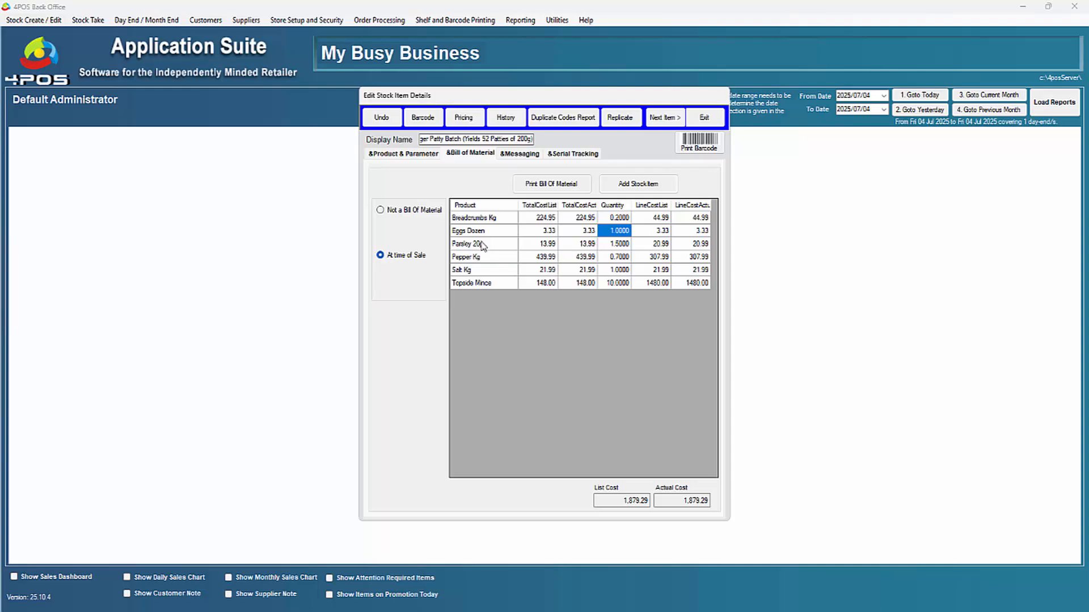
click(621, 248)
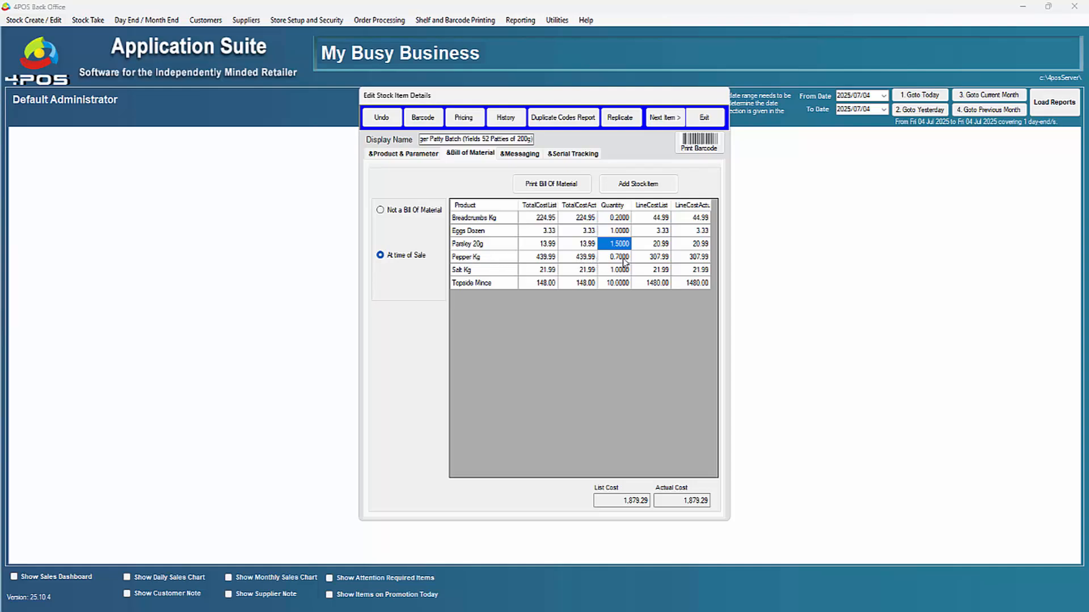
click(622, 258)
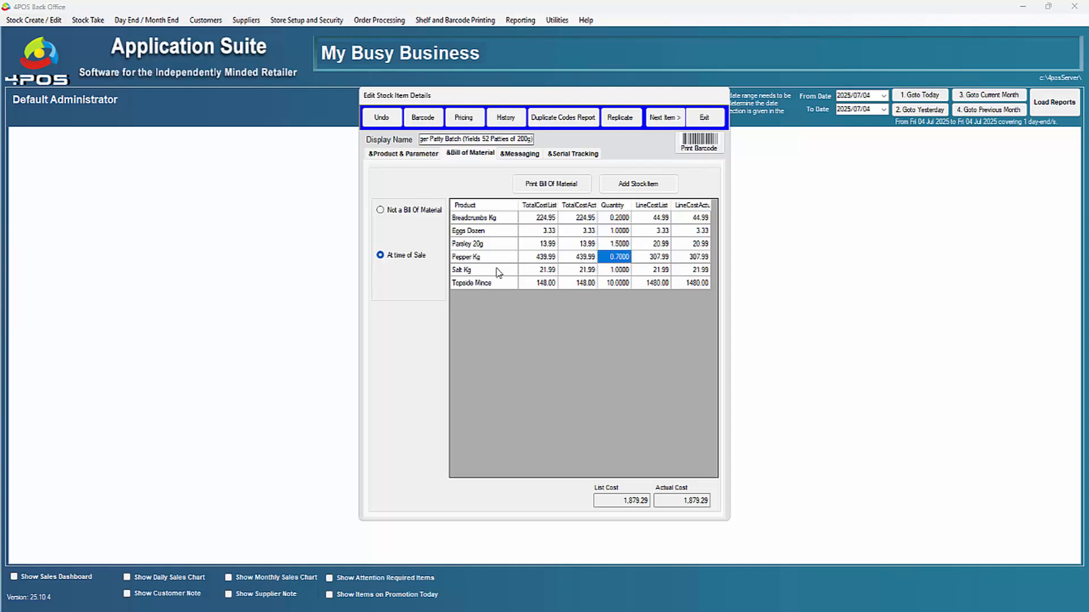
click(617, 271)
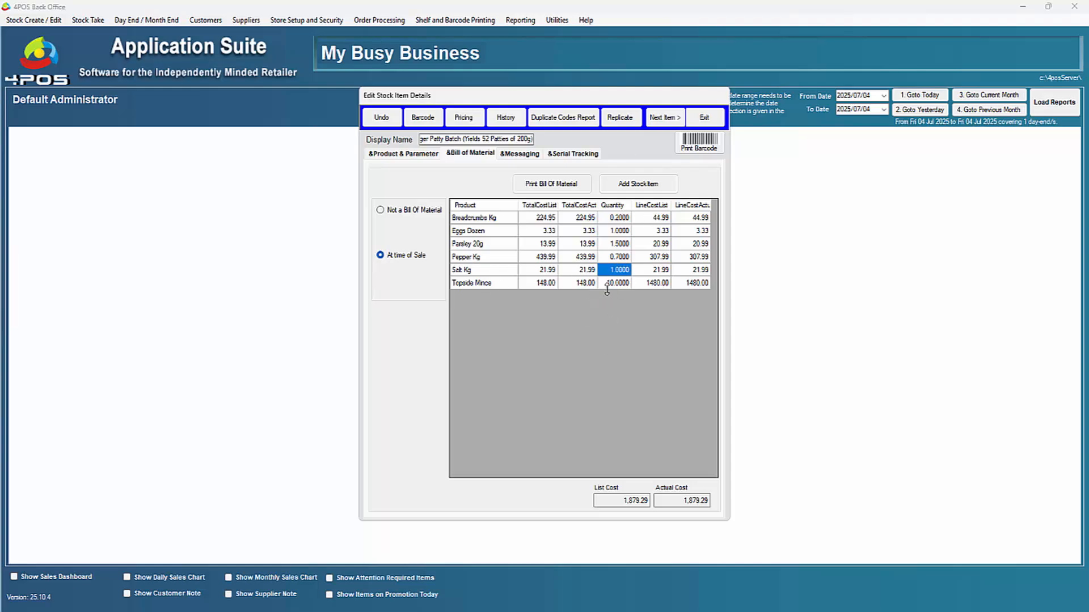
click(617, 285)
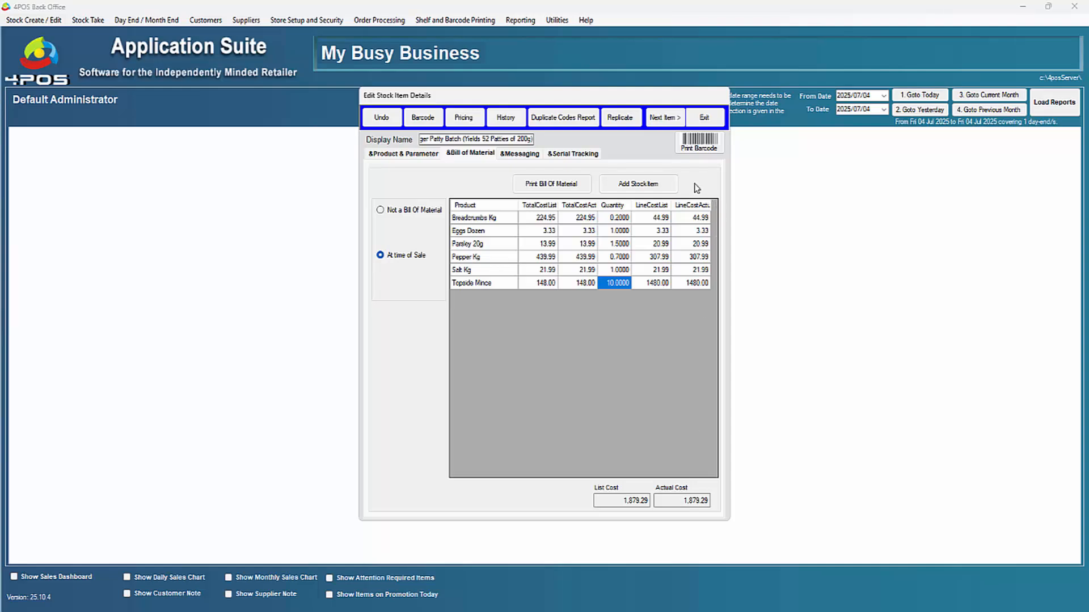
click(703, 119)
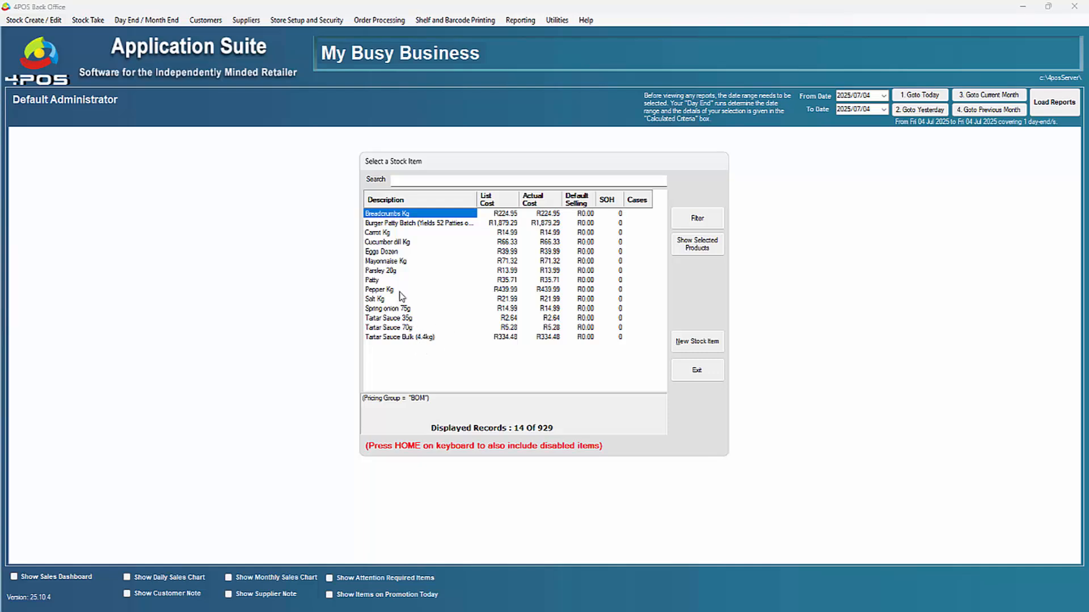
Open the bill of material of Patty, check its Burger Patty Batch quantity and cost, and close the item.
double_click(383, 280)
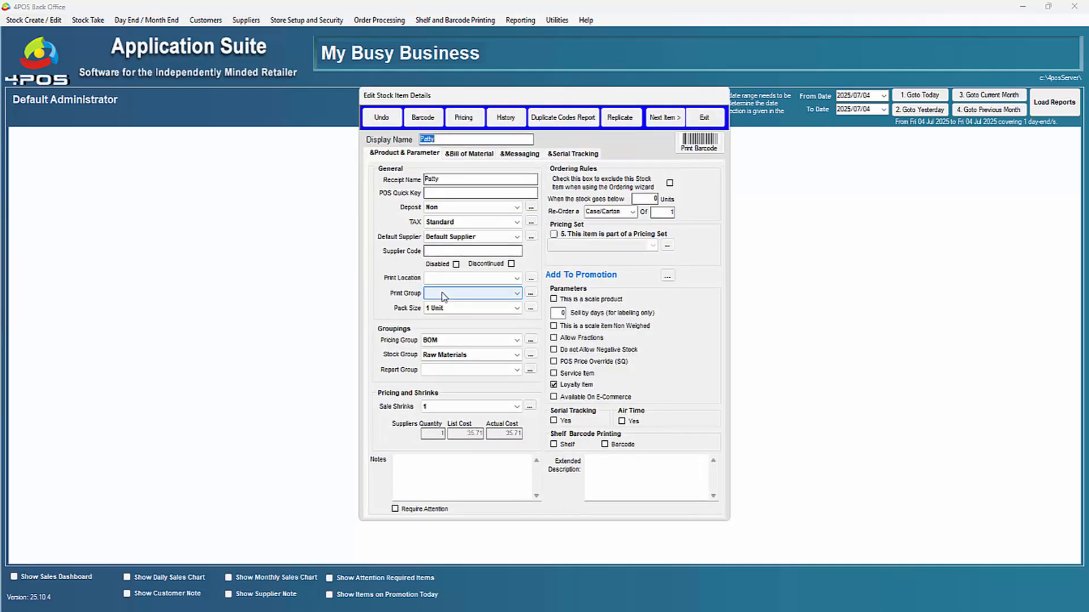
click(466, 154)
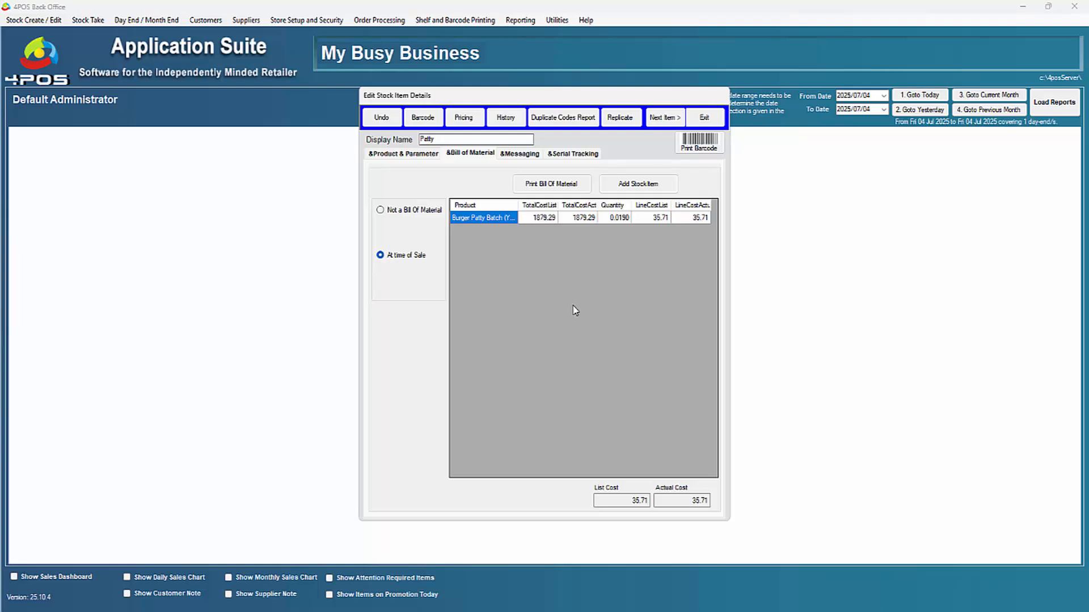
click(617, 218)
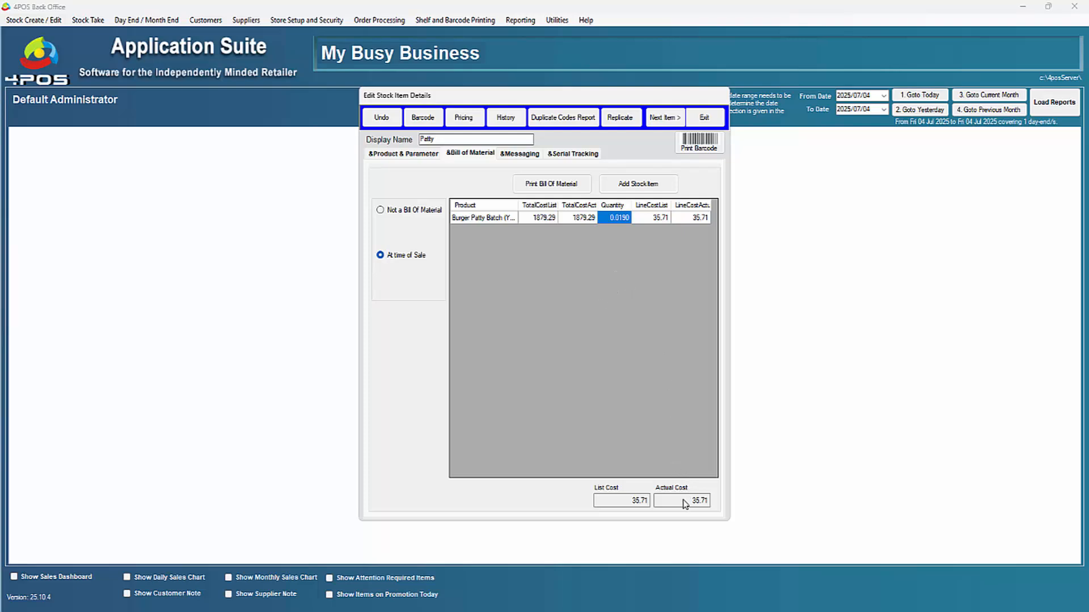
click(716, 119)
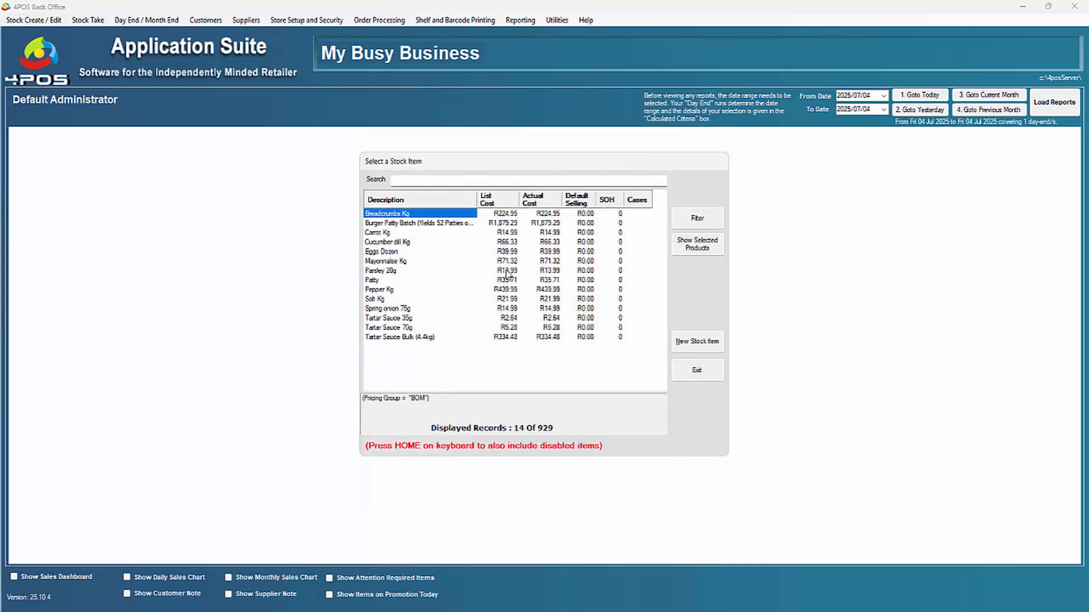
Remove the BOM pricing group from the stock item filter and return to the stock item list.
click(407, 181)
click(706, 223)
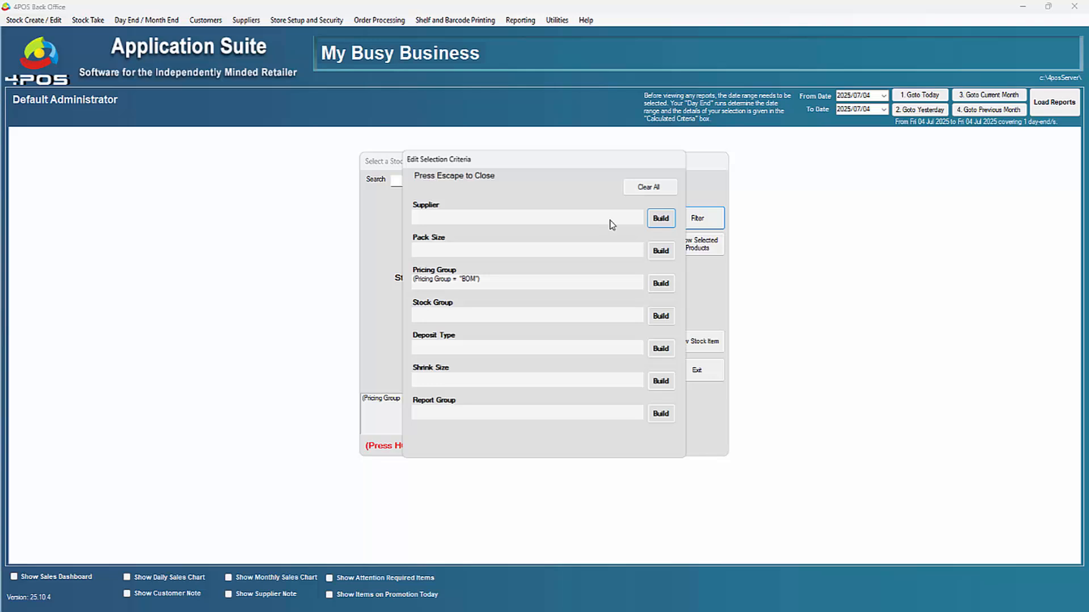
click(654, 283)
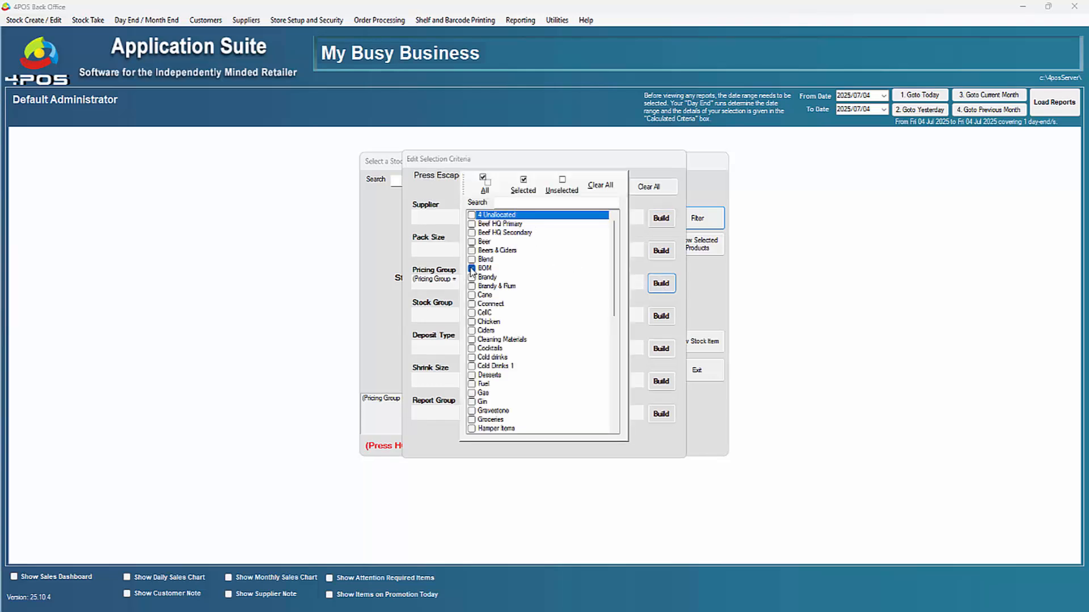
click(476, 269)
key(Escape)
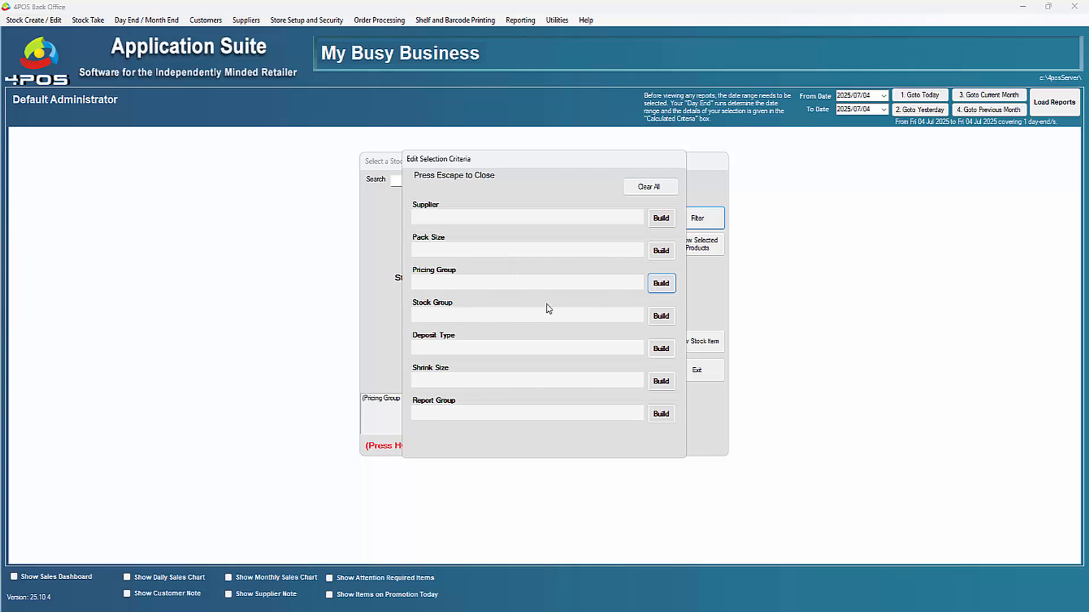
key(Escape)
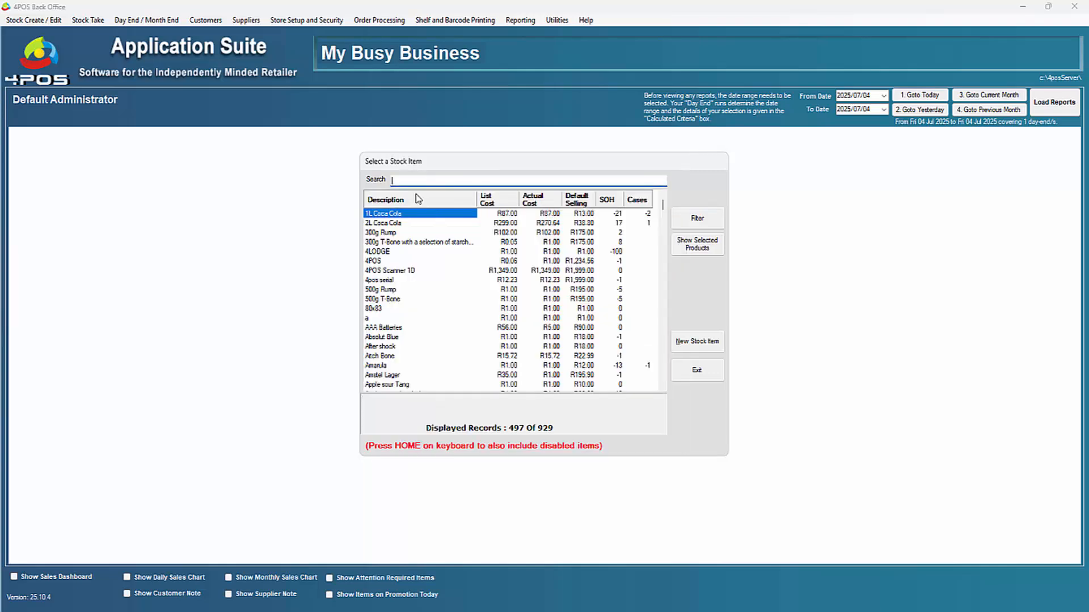
Search the stock items for burger, open the bill of material of Burger Only, and examine its Patty and Tartar Sauce 35g lines.
text(burger)
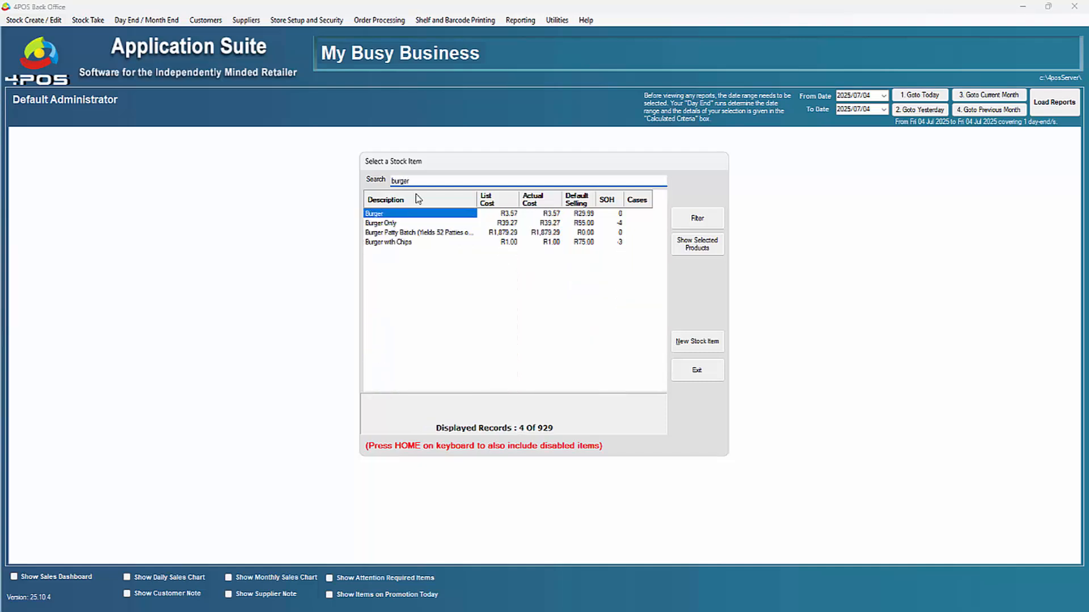
double_click(381, 224)
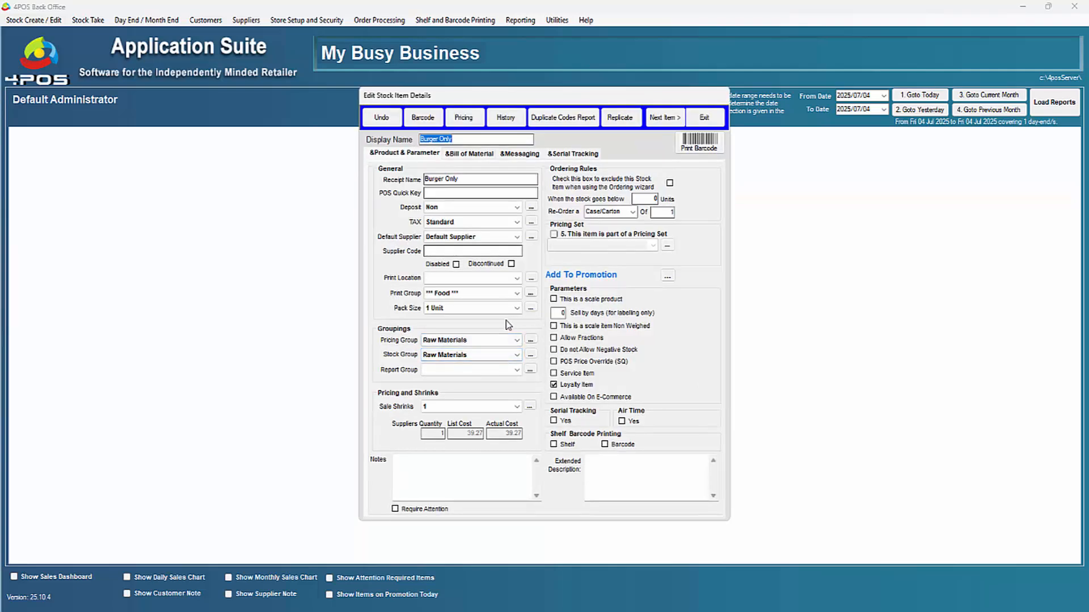
click(479, 152)
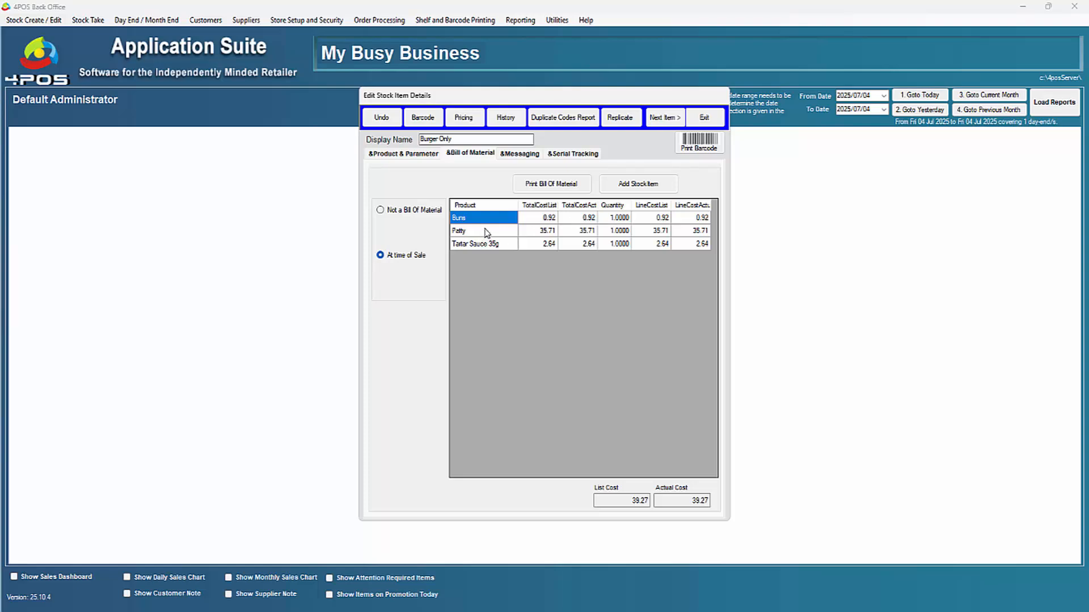
click(617, 232)
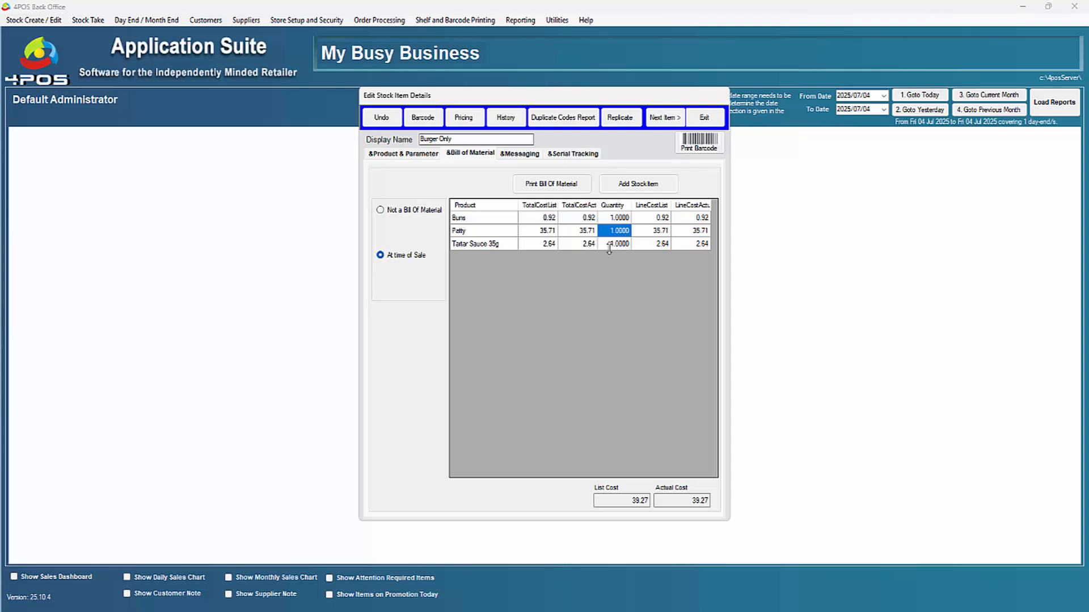
click(475, 246)
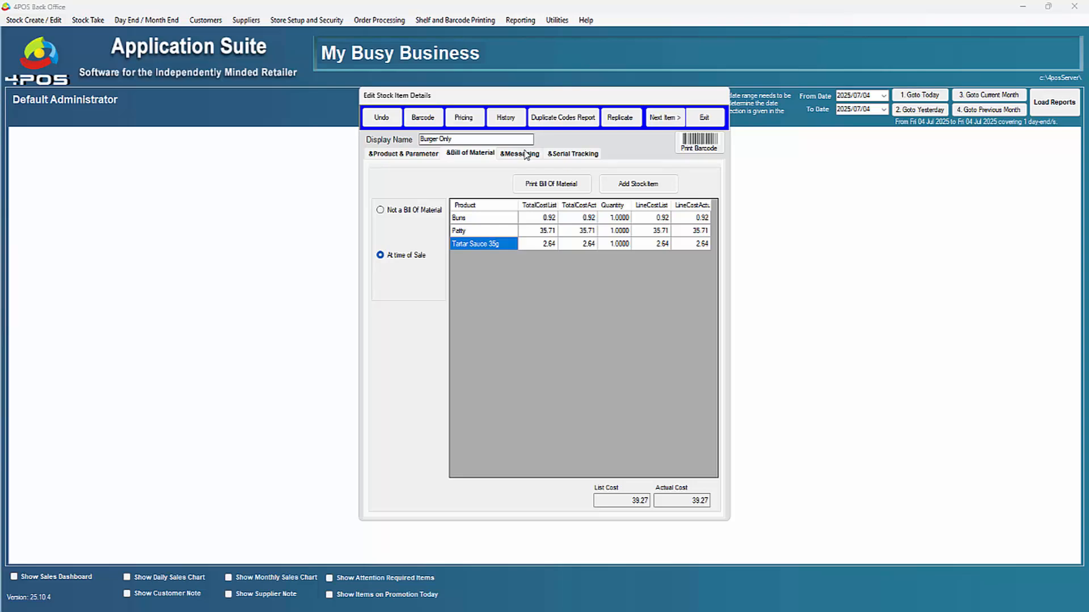
Open the pricing of Burger Only and set its override price to 120.00.
click(466, 119)
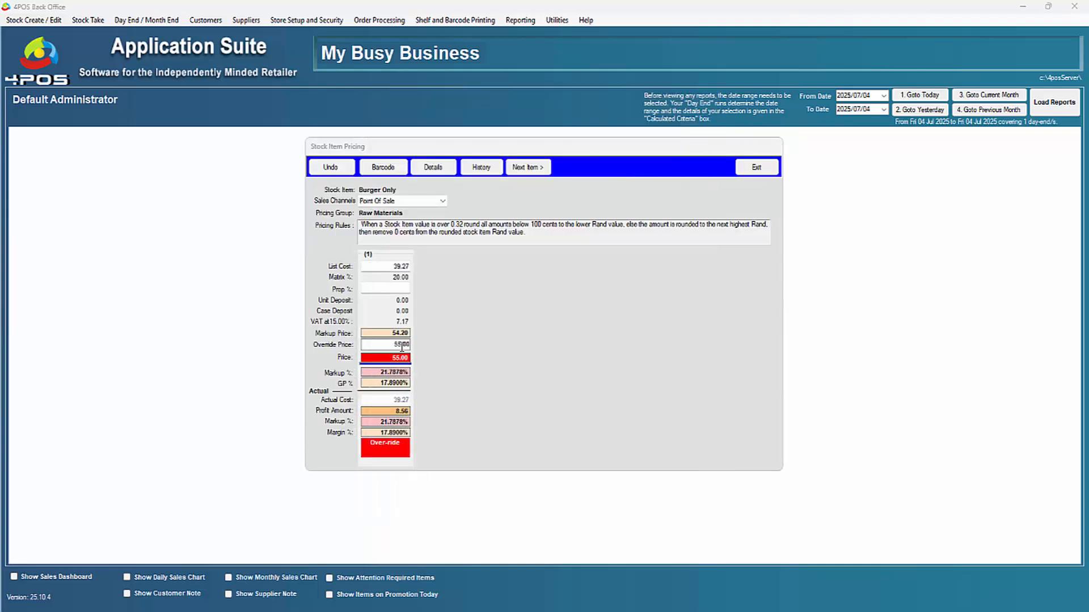
drag(385, 344, 431, 343)
text(1200)
key(Return)
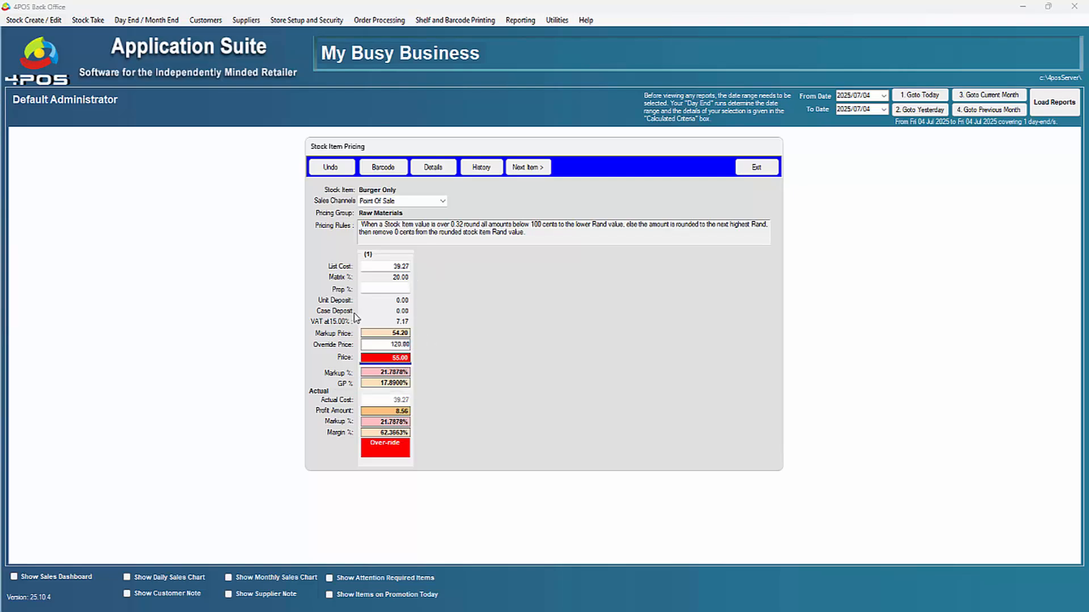